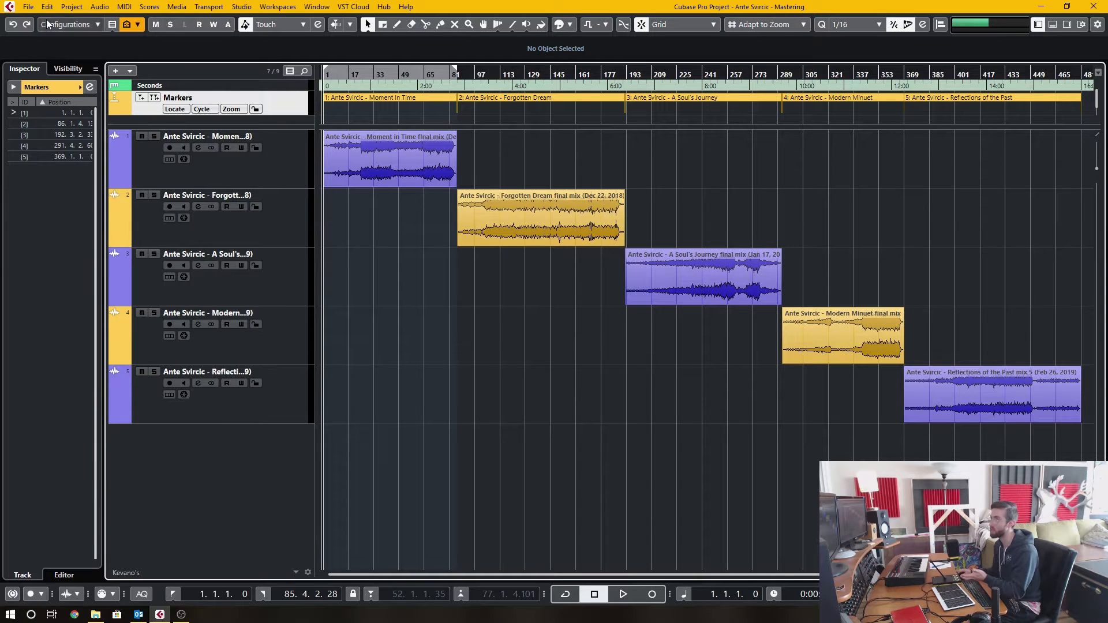
Step: Bring up Export Audio Mixdown, try Between Locators, then settle on Between Cycle Markers
left_click(37, 6)
mouse_move(49, 185)
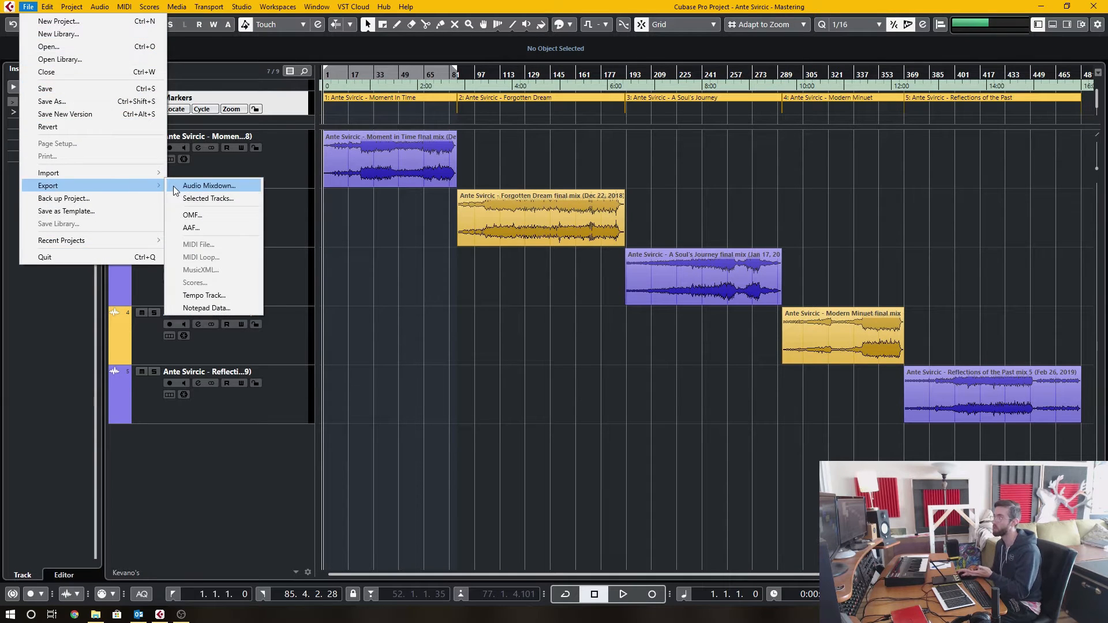
left_click(206, 187)
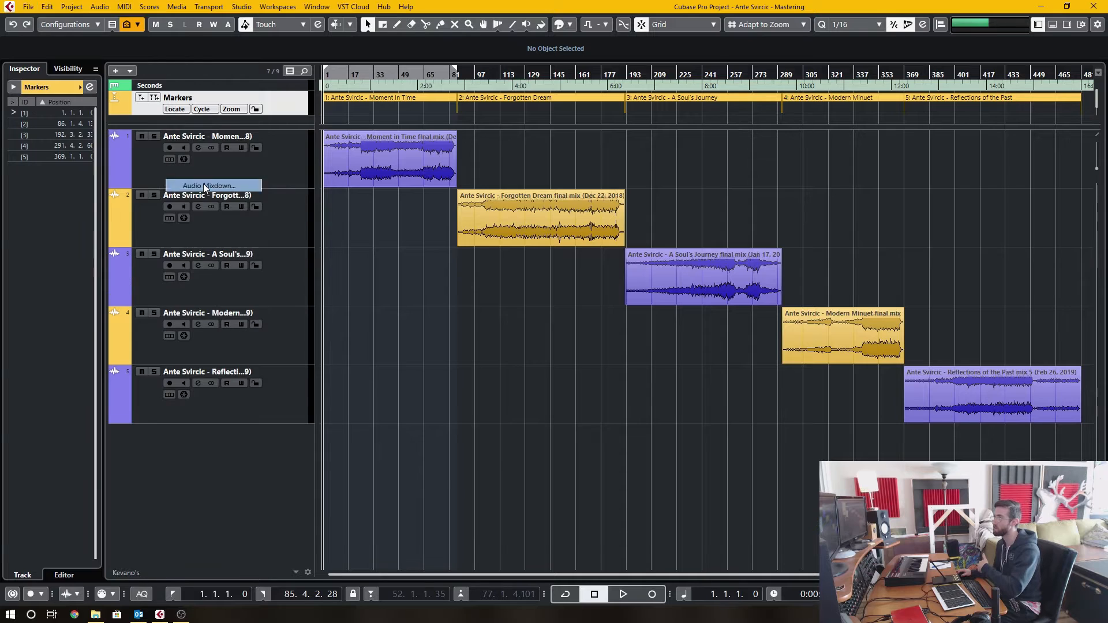
left_click_drag(693, 130, 832, 131)
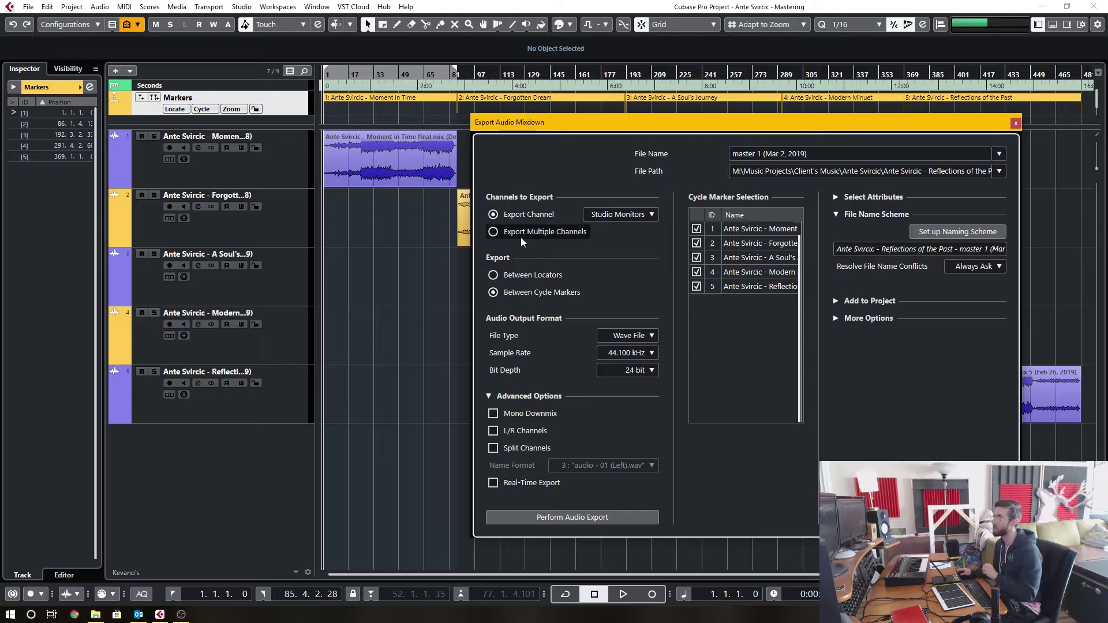
left_click(519, 275)
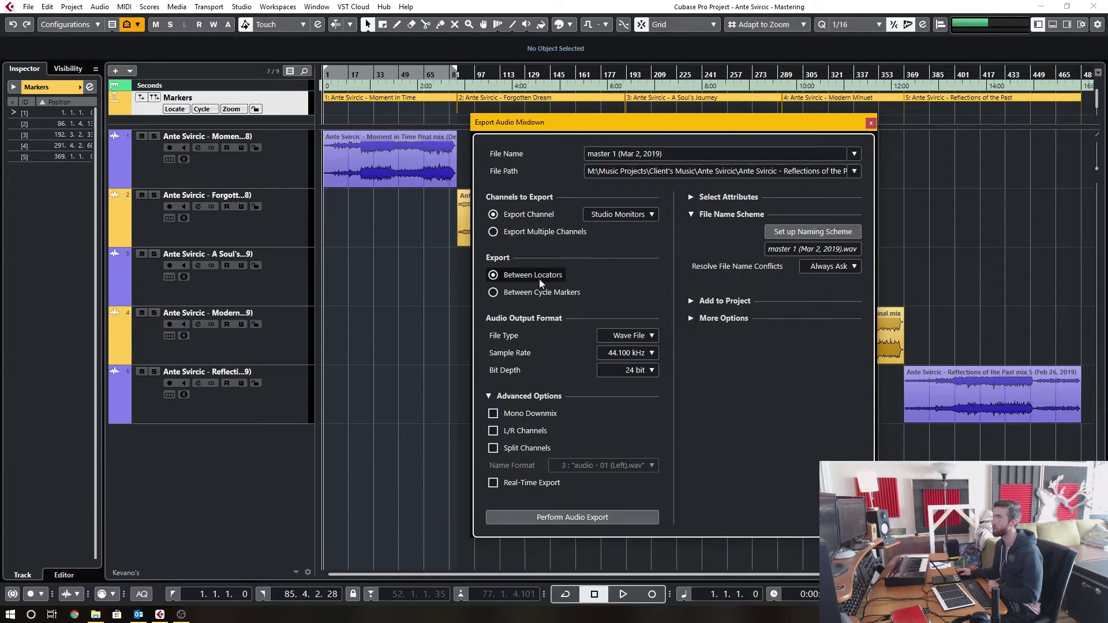
left_click(518, 291)
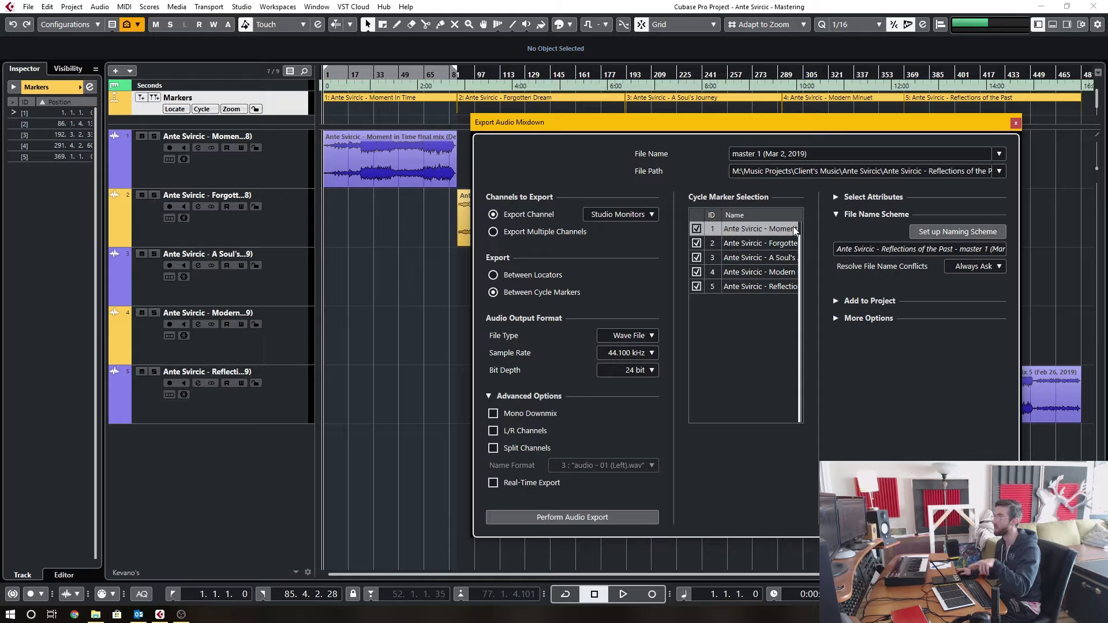
Step: Review the naming scheme and file name, then dismiss the Export Audio Mixdown window
left_click(971, 232)
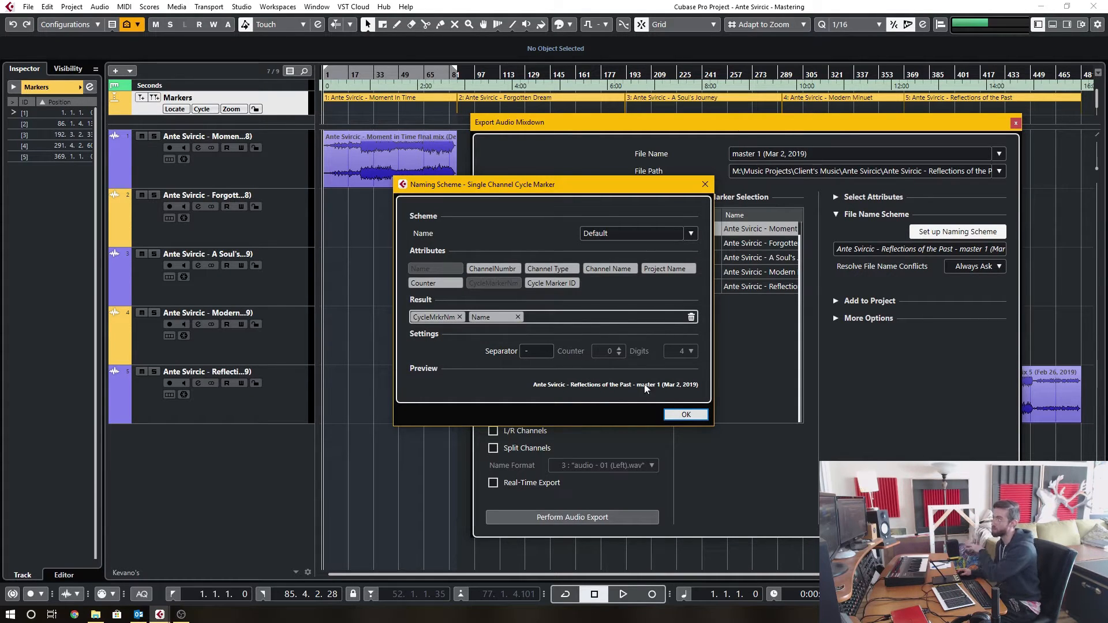
left_click(681, 415)
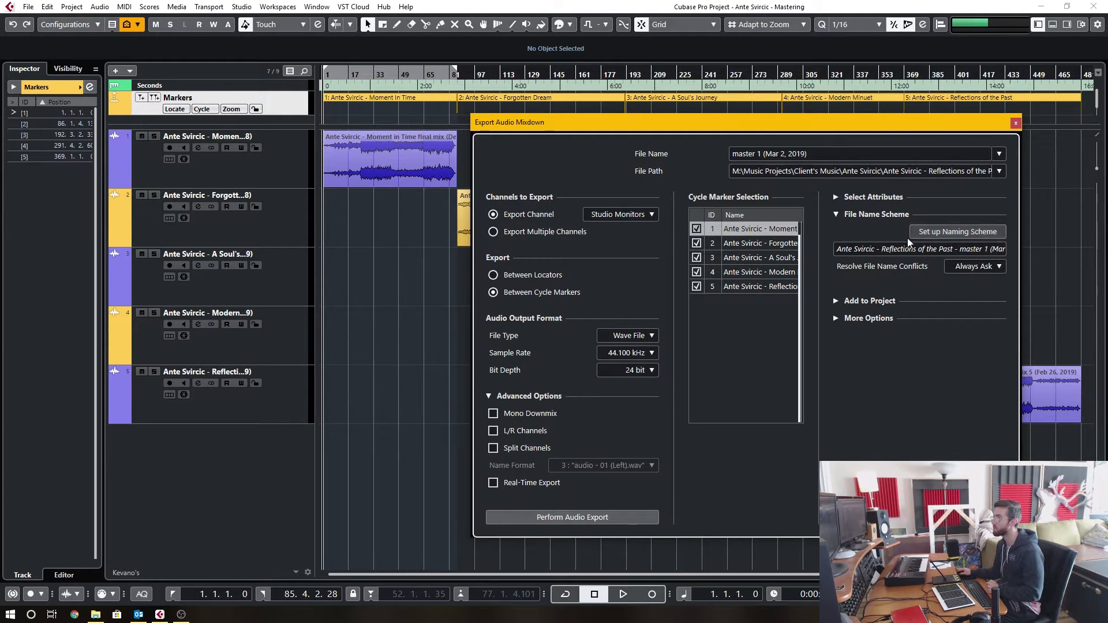
left_click(815, 153)
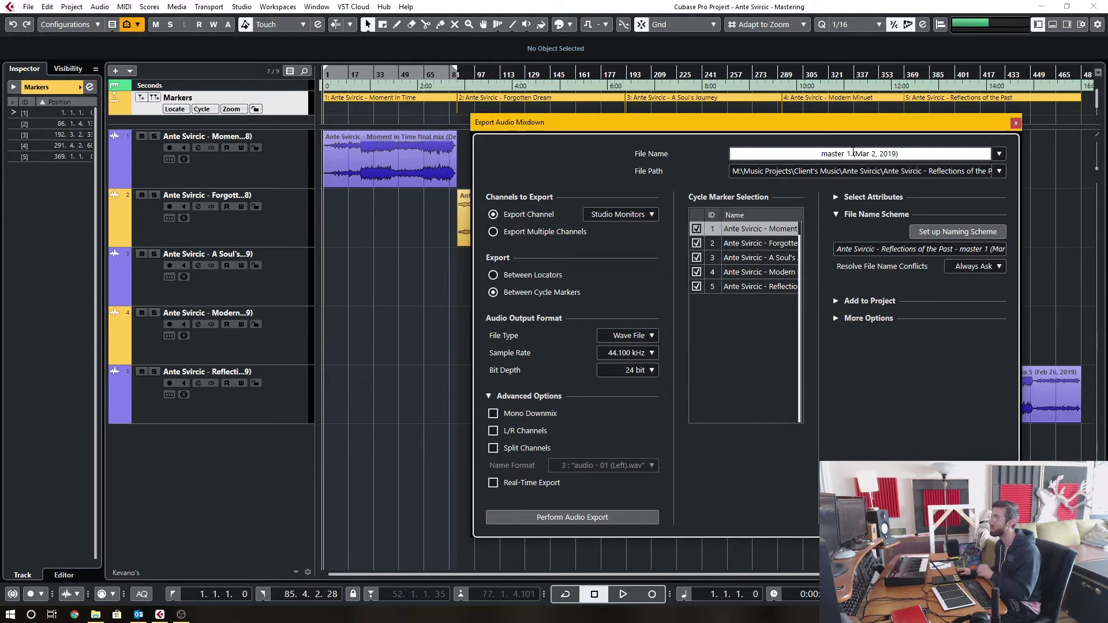
key("Escape")
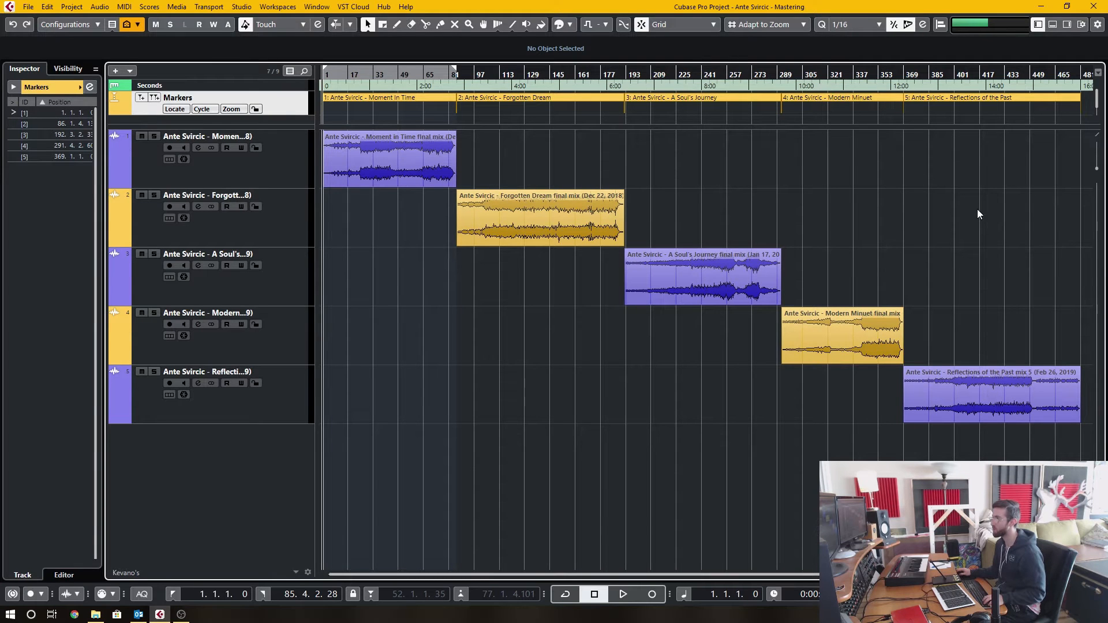
scroll(985, 242, "up", 6, "ctrl")
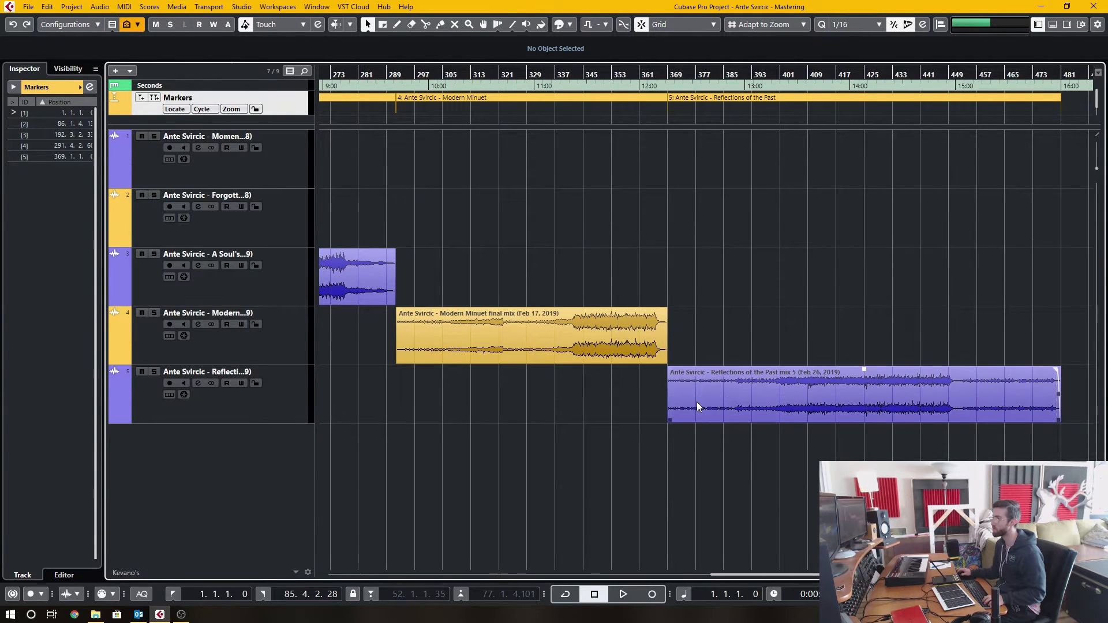
Step: Drag the Reflections of the Past event later to bar 436 and set the locators to it with P
left_click_drag(697, 401, 933, 402)
scroll(546, 296, "right", 5)
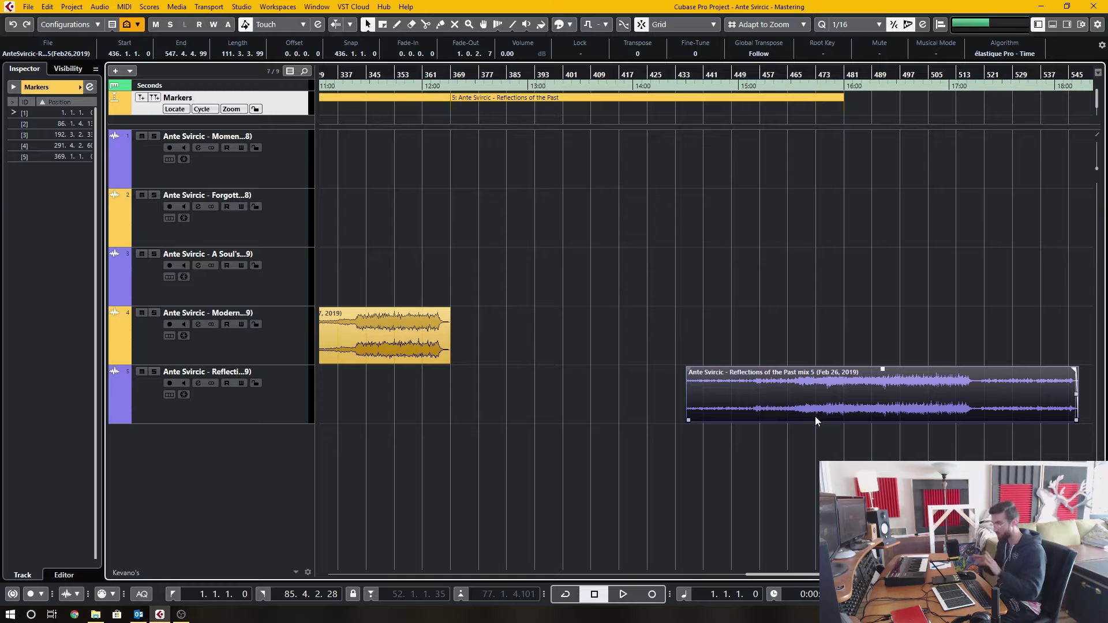
key("shift+f")
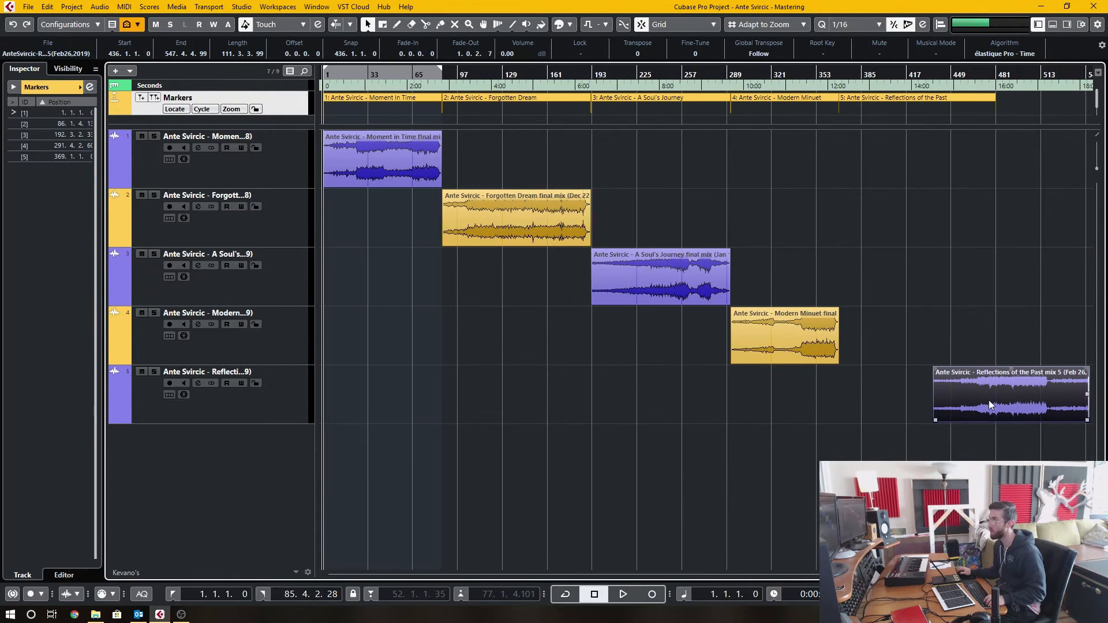
key("h")
key("h")
key("h")
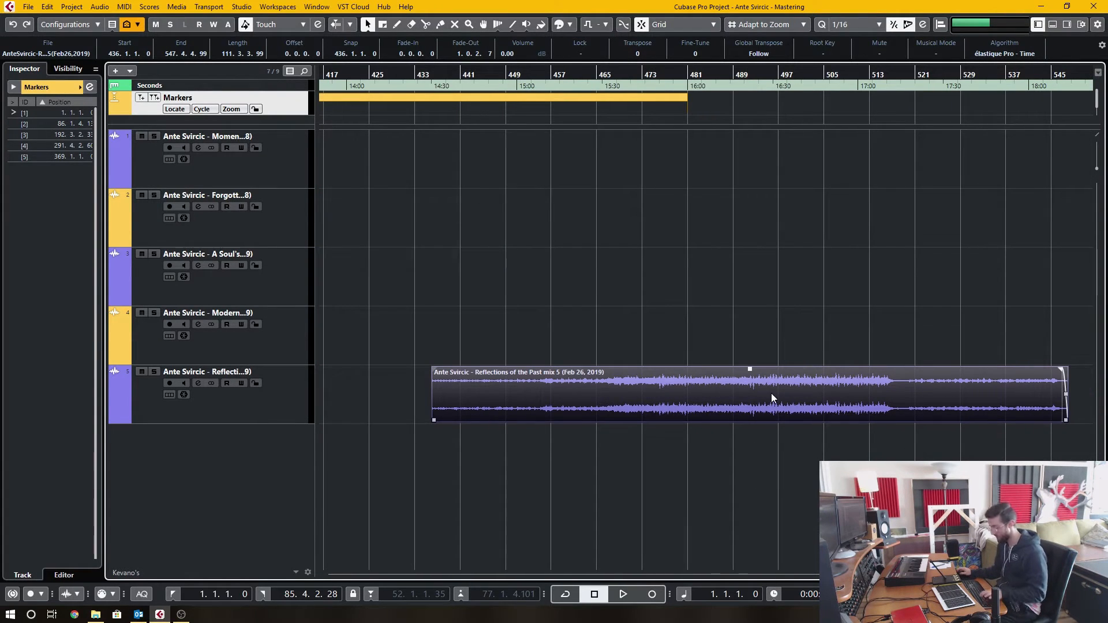
left_click(630, 441)
left_click(645, 390)
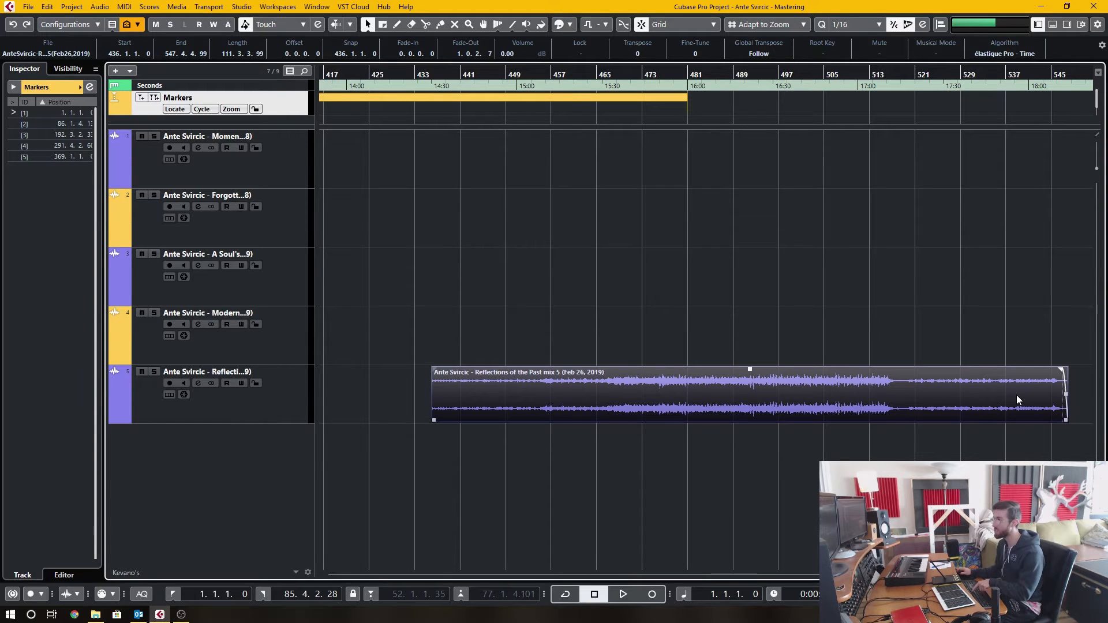
key("p")
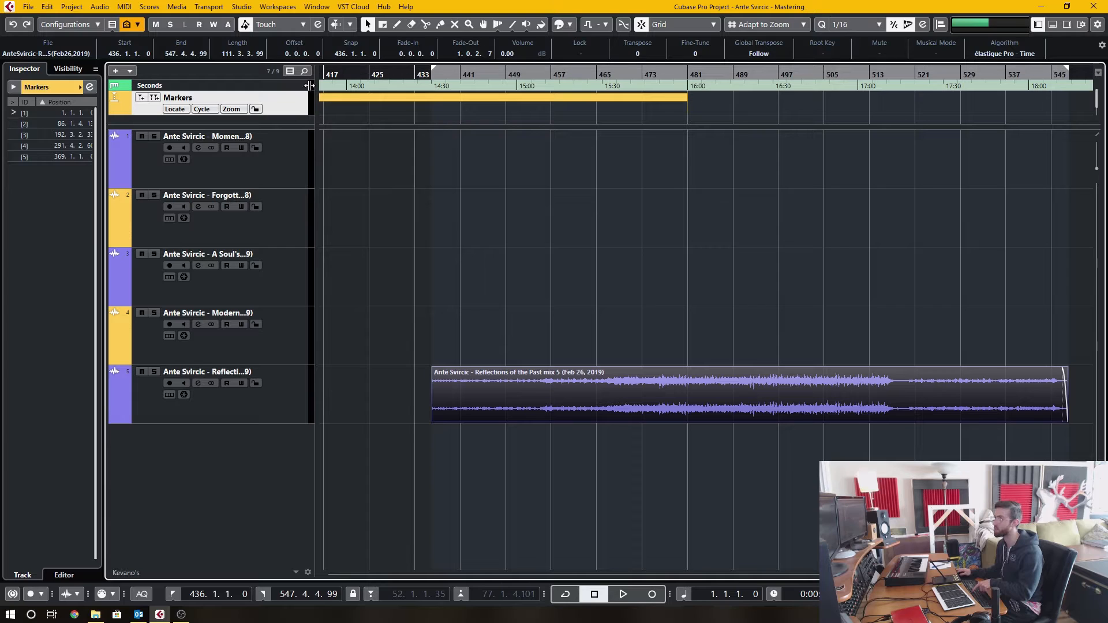
Step: Add cycle marker 6 between the locators and name it 'song name' in the info line
left_click(153, 101)
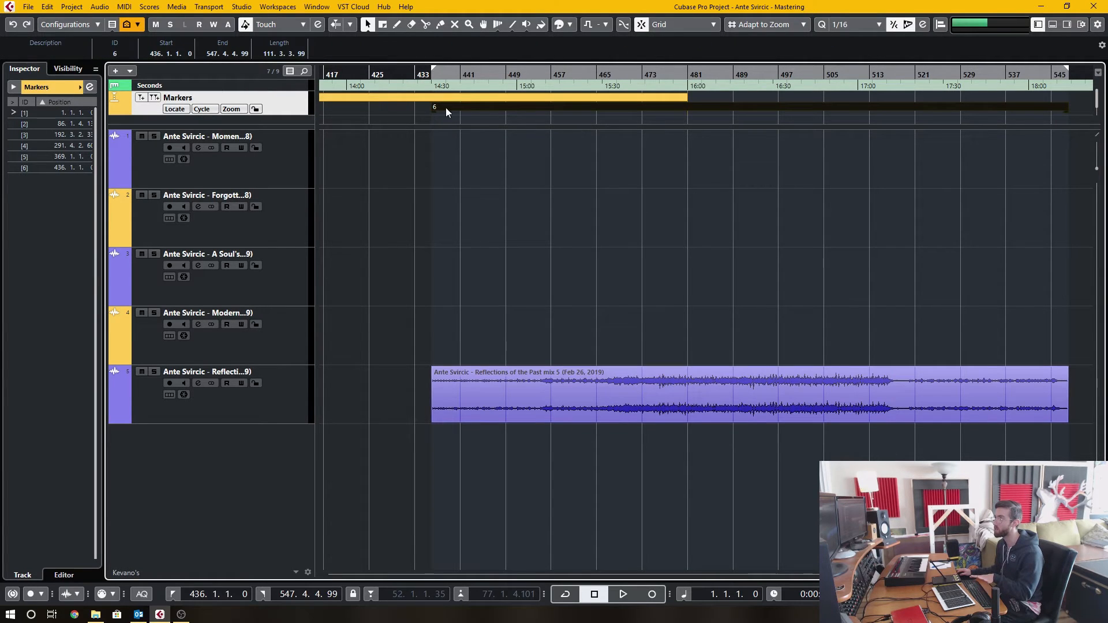
left_click(435, 115)
left_click(459, 111)
left_click(45, 53)
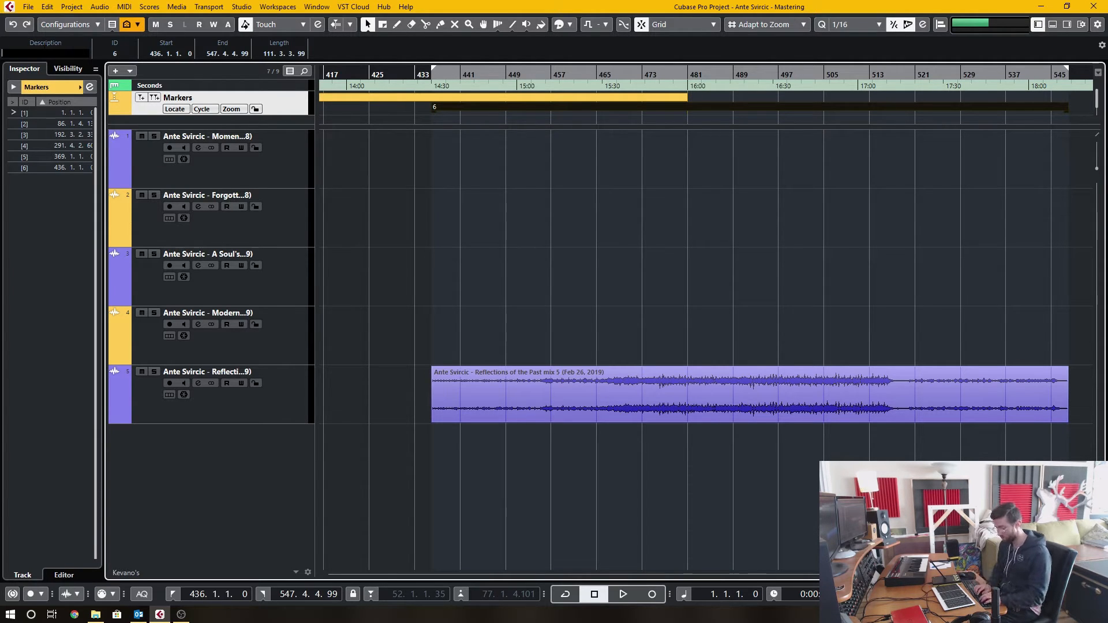
type("song name")
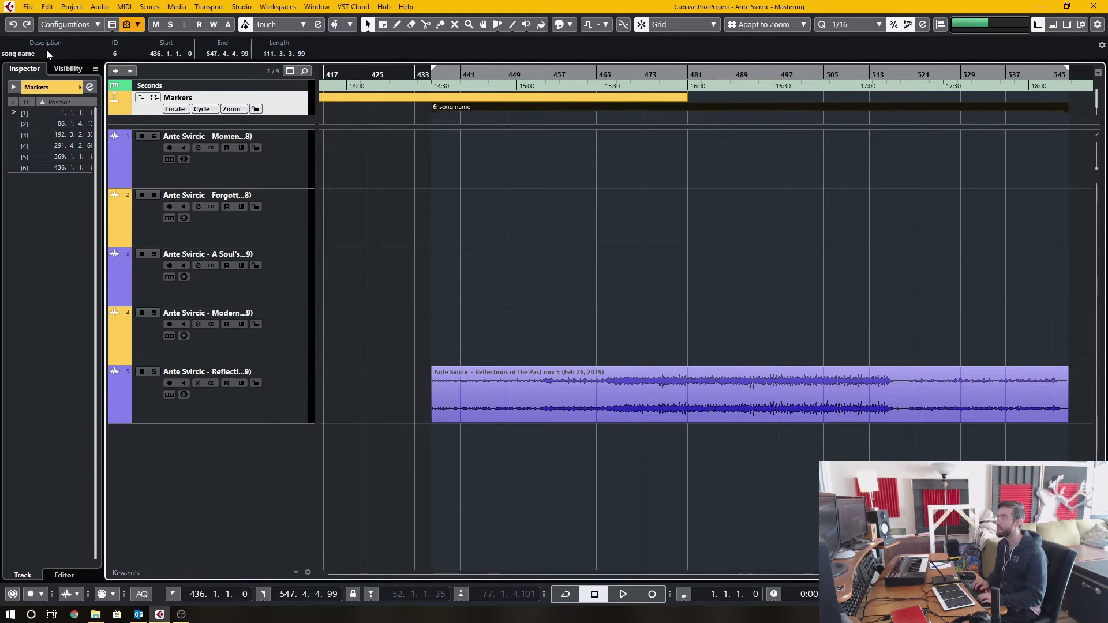
key("Return")
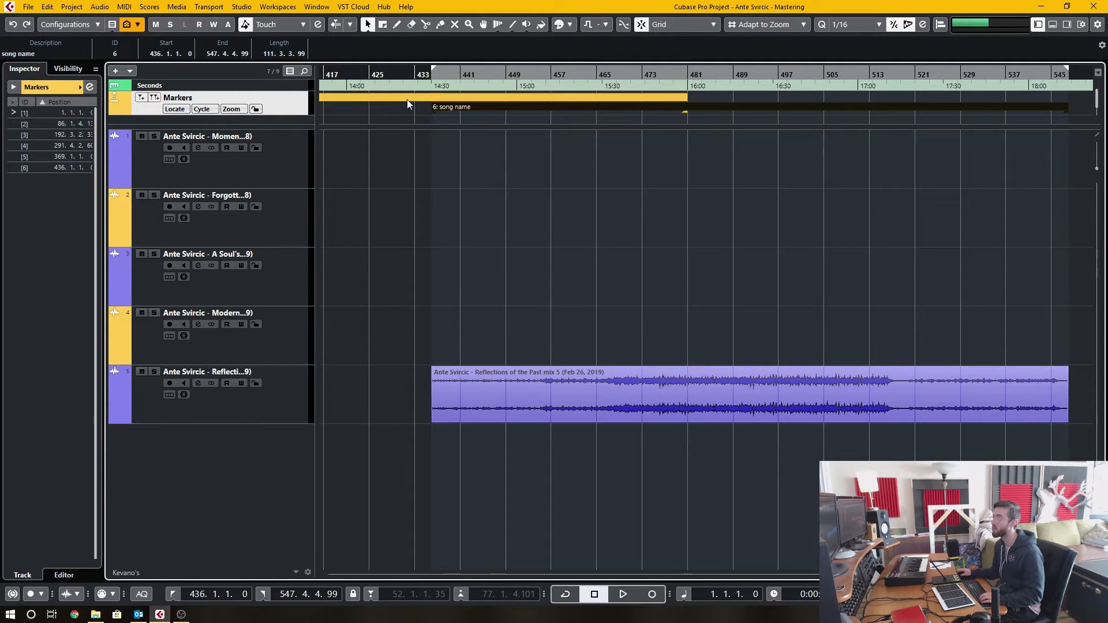
Step: Zoom to the full project and select the Reflections of the Past cycle marker
key("shift+f")
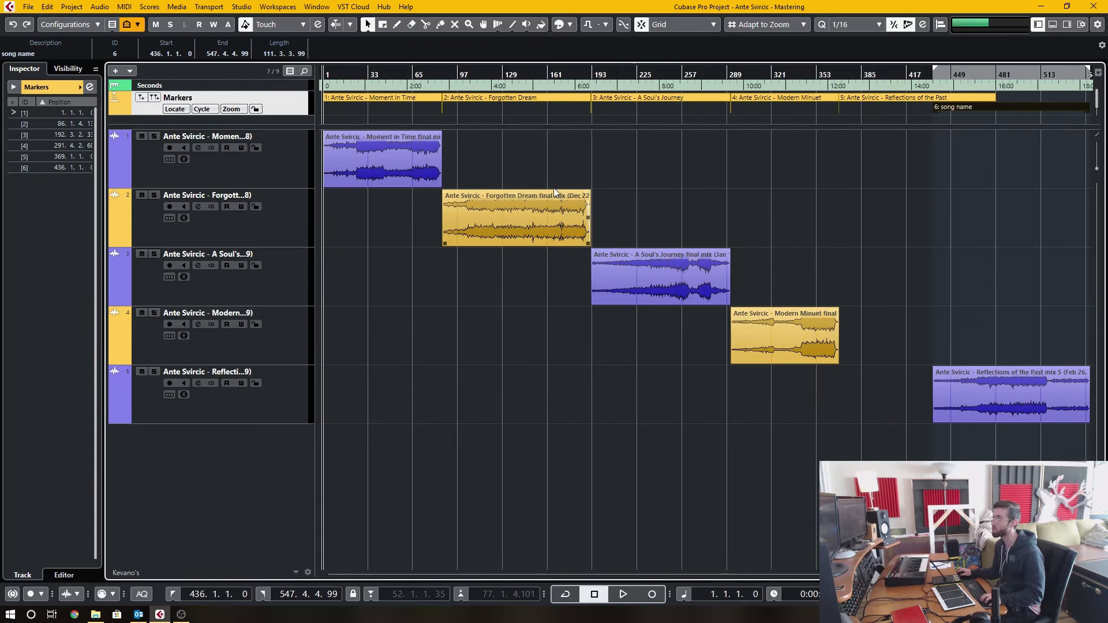
left_click(875, 100)
left_click(1020, 105)
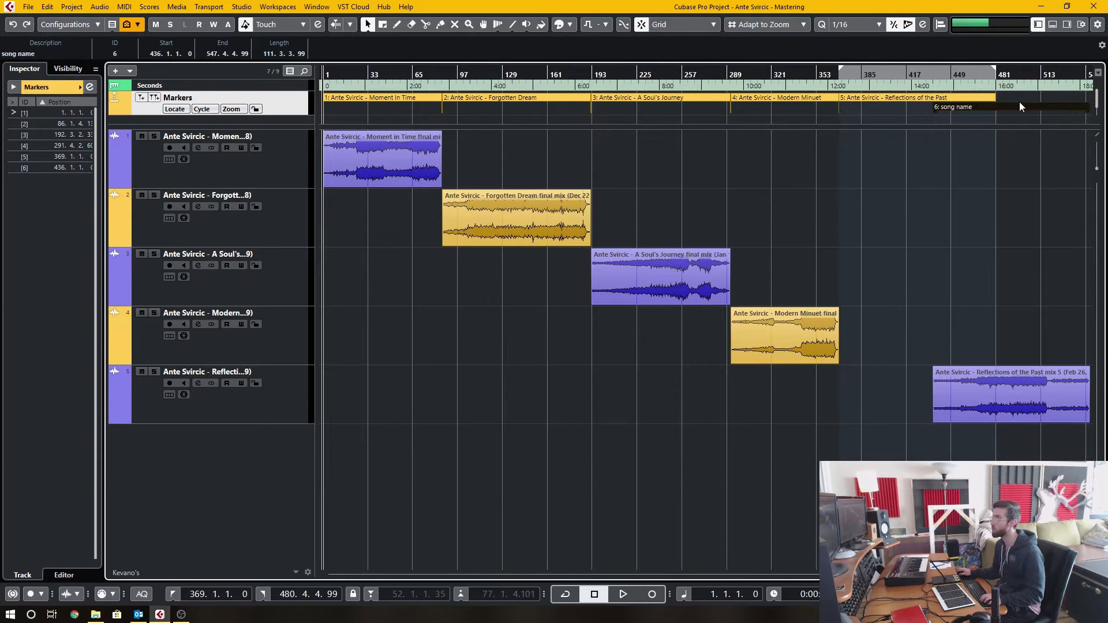
left_click(916, 100)
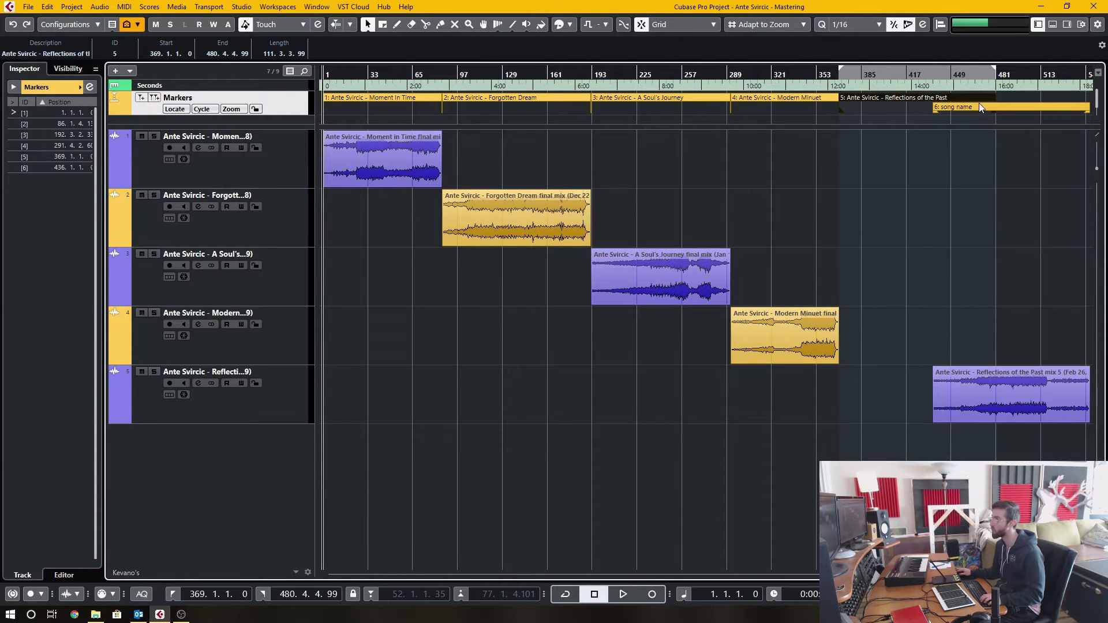
Step: Locate the playhead to the Moment In Time, Forgotten Dream and A Soul's Journey markers
left_click(183, 111)
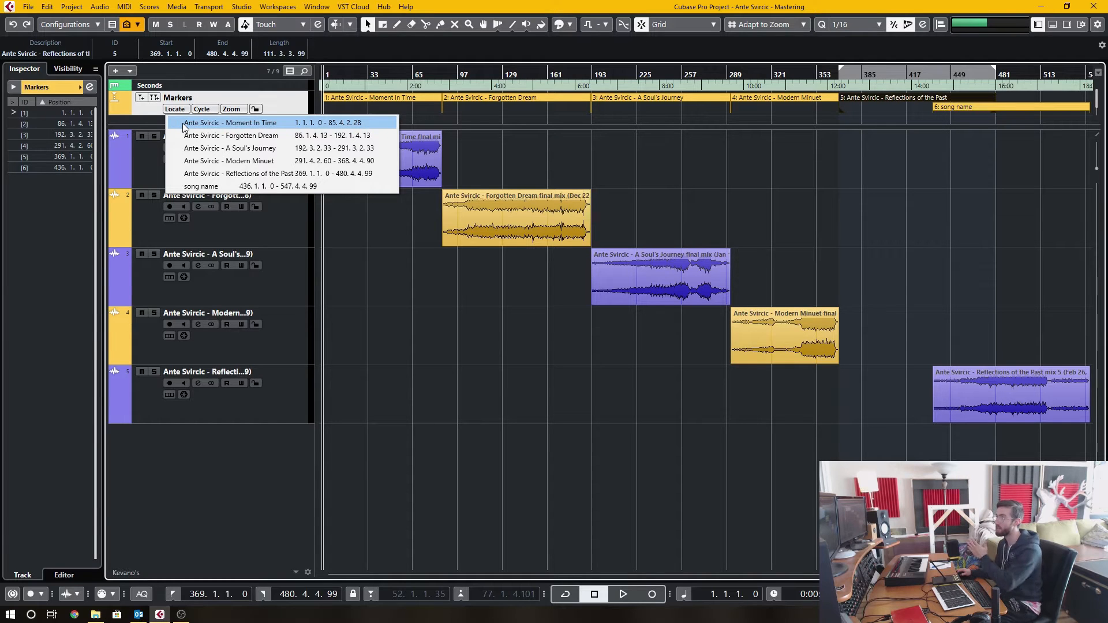
left_click(184, 126)
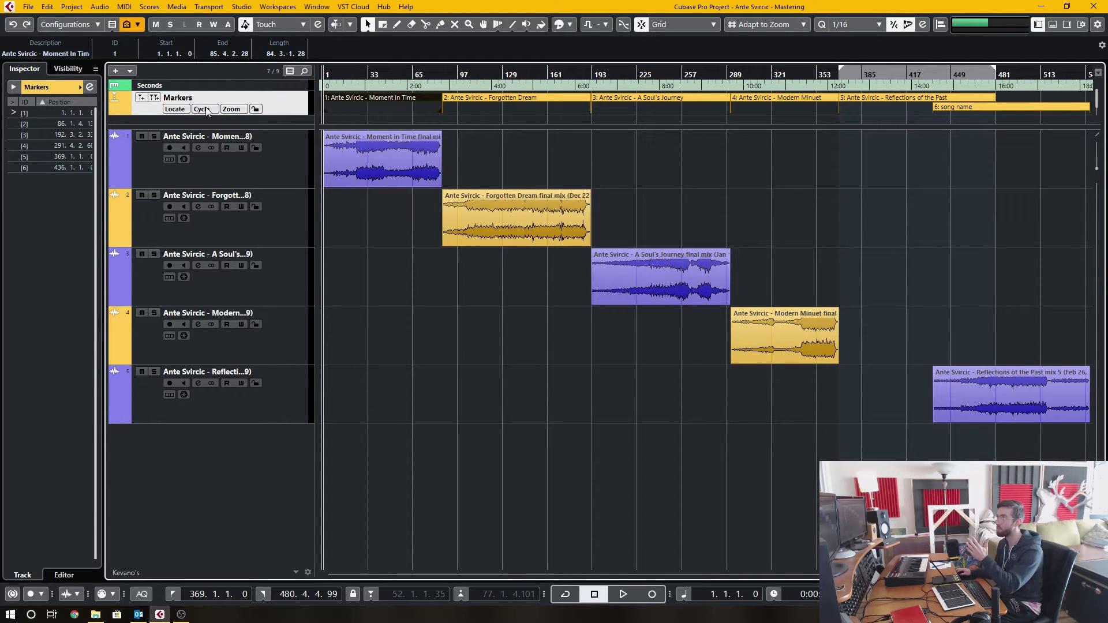
left_click(176, 110)
left_click(189, 139)
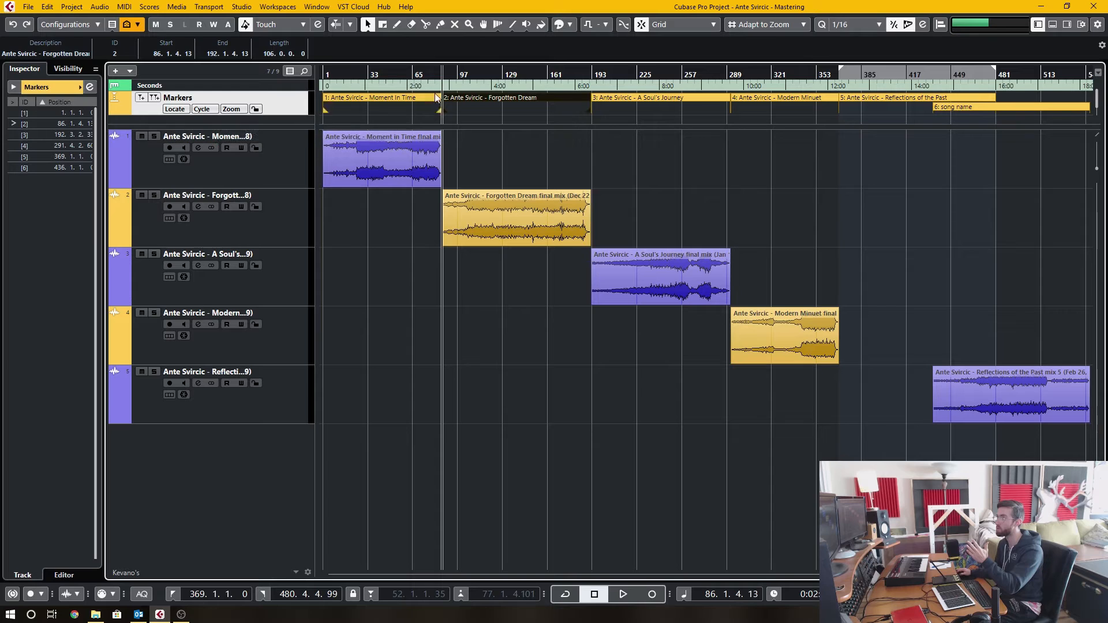
left_click(179, 110)
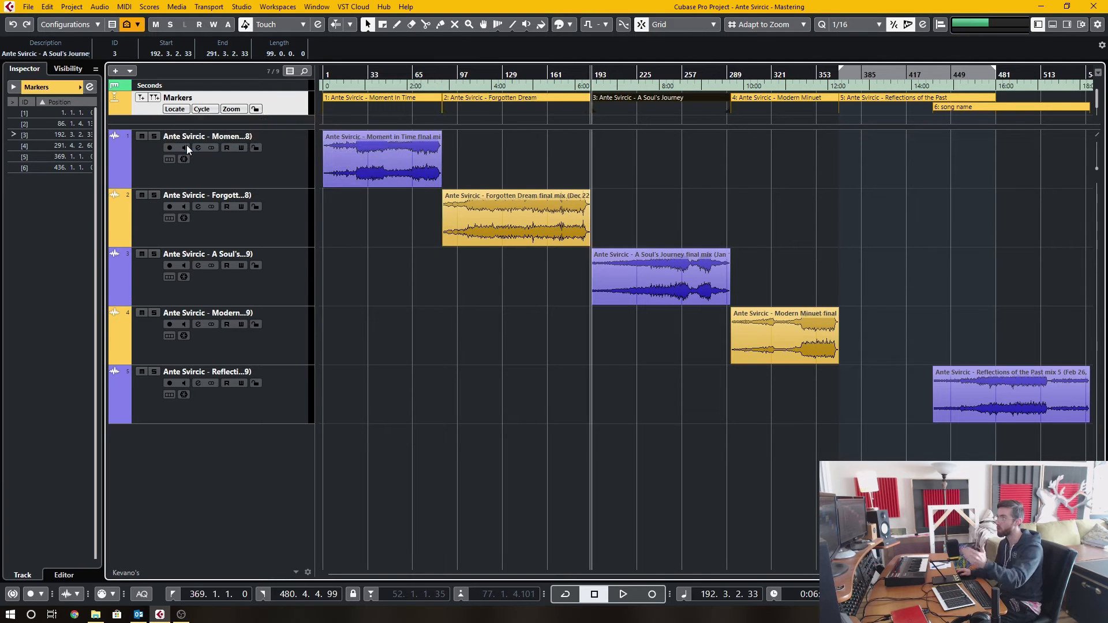
Step: Set the cycle range to Moment In Time, then to Forgotten Dream, from the marker track
left_click(202, 110)
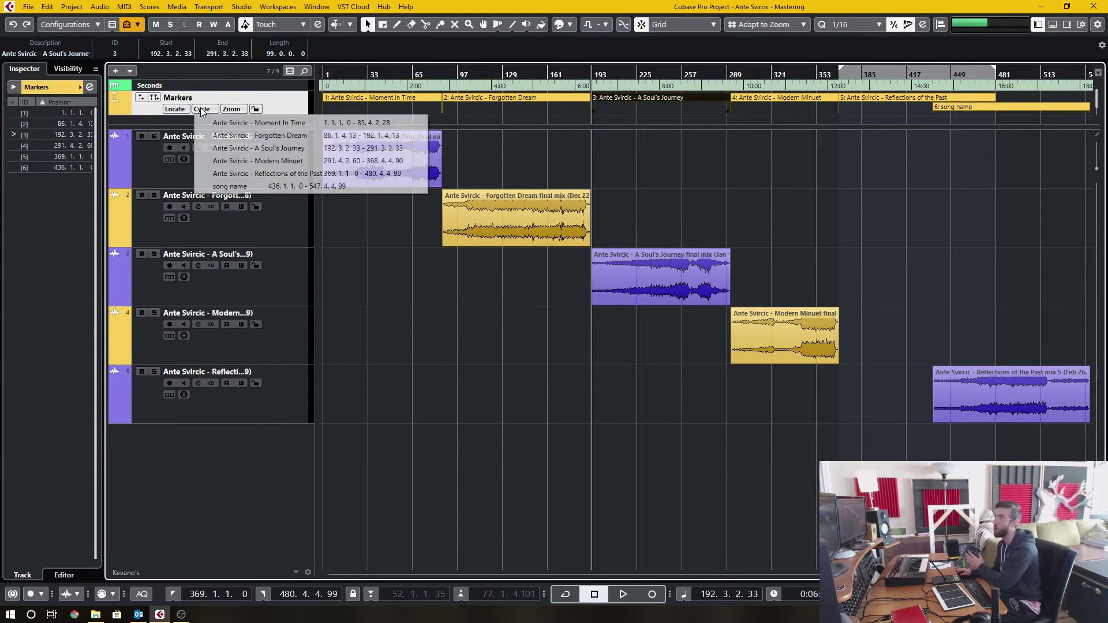
left_click(236, 125)
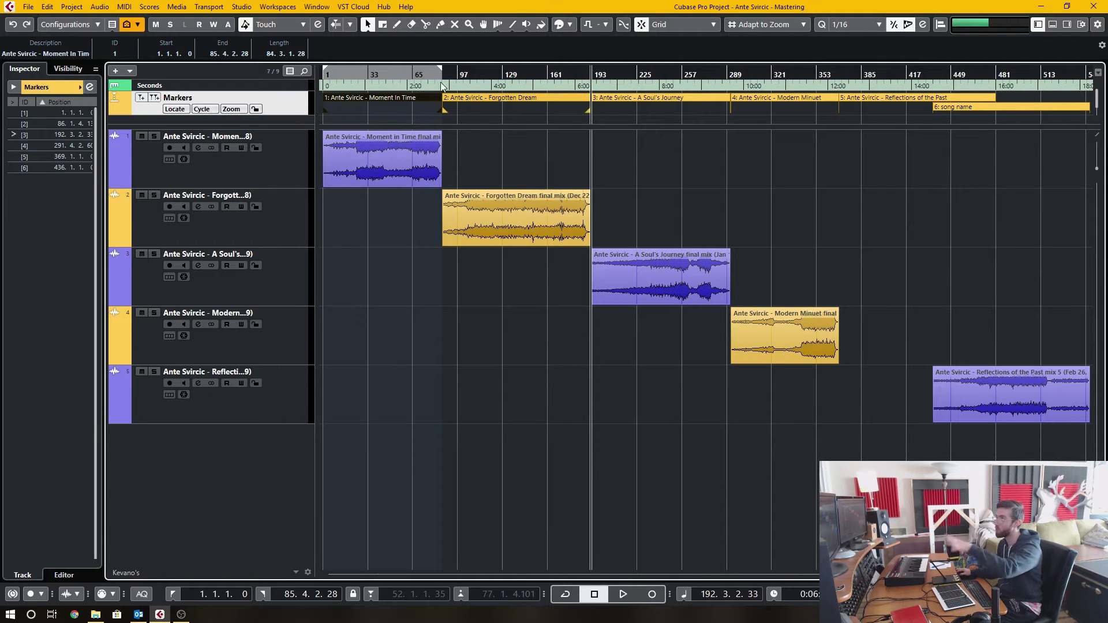
left_click(202, 109)
left_click(225, 136)
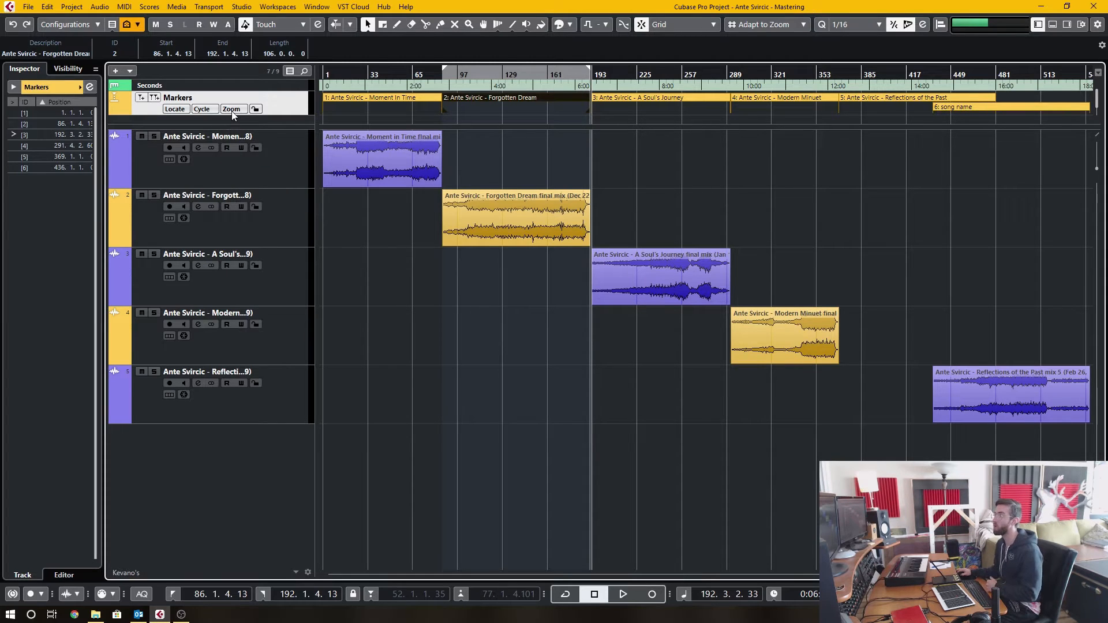
Step: Zoom the view to the Moment In Time song and clear the event selection
left_click(233, 110)
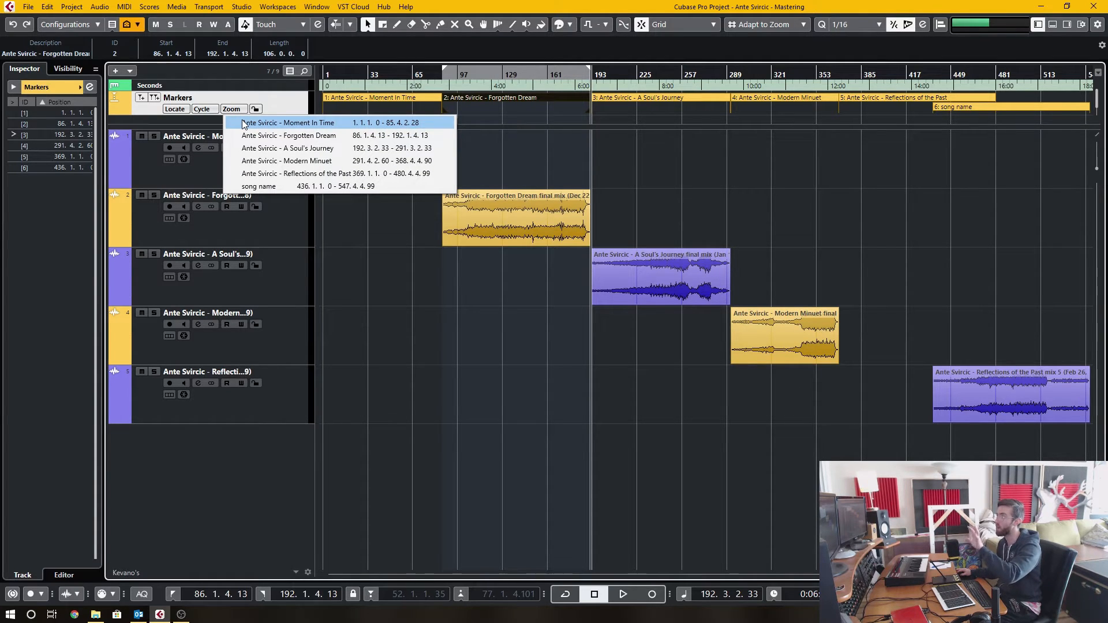
left_click(246, 123)
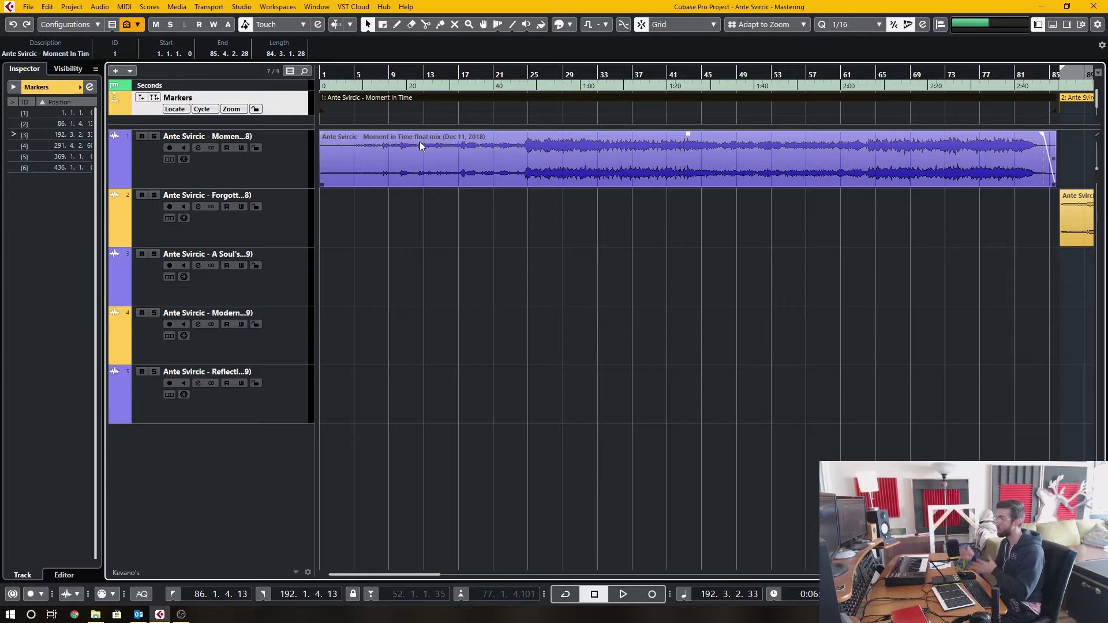
mouse_move(420, 145)
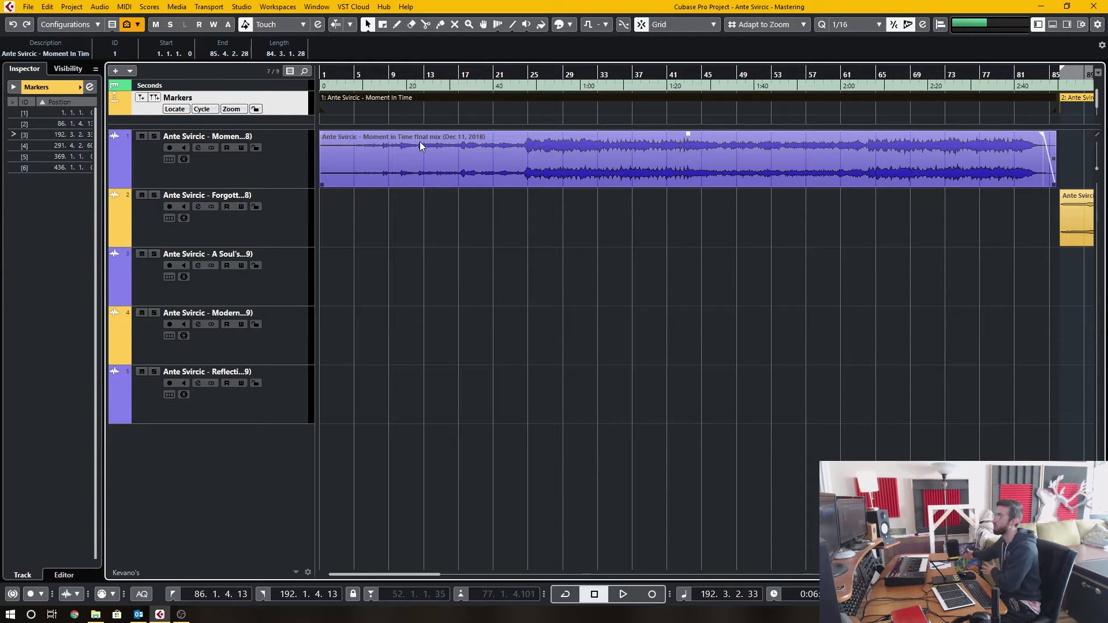
left_click(287, 96)
left_click(433, 221)
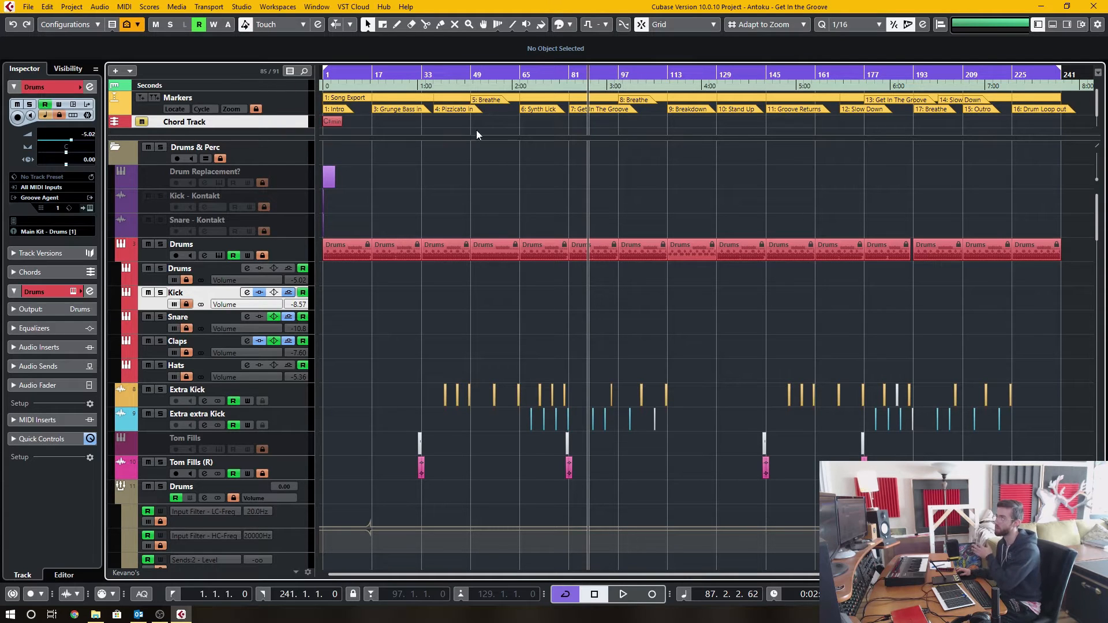
left_click(767, 97)
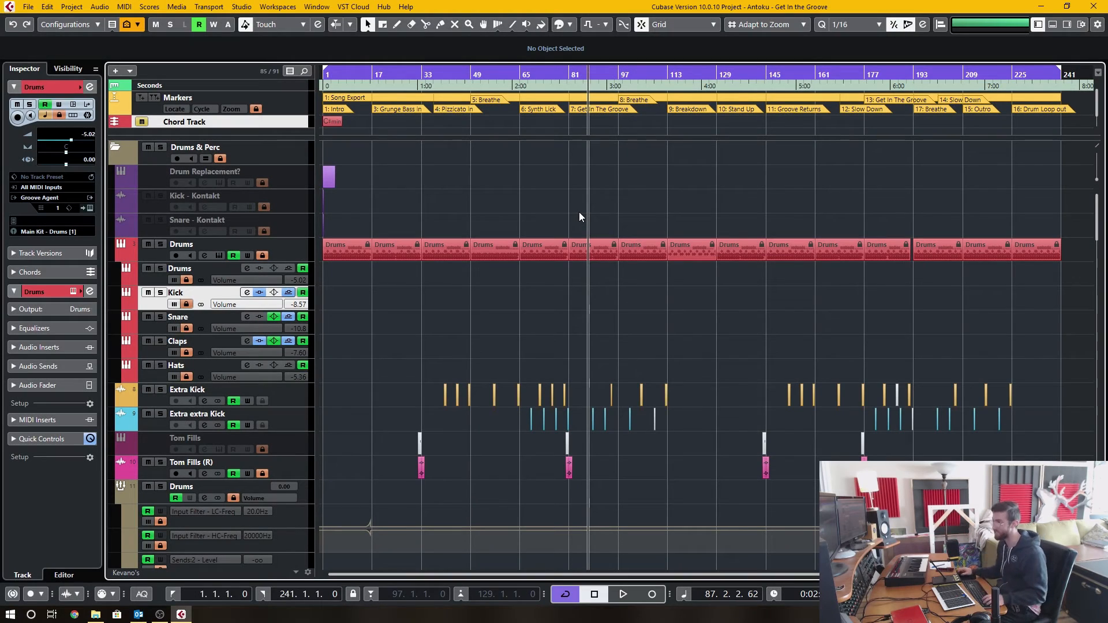
scroll(574, 319, "down", 5)
scroll(574, 319, "up", 5)
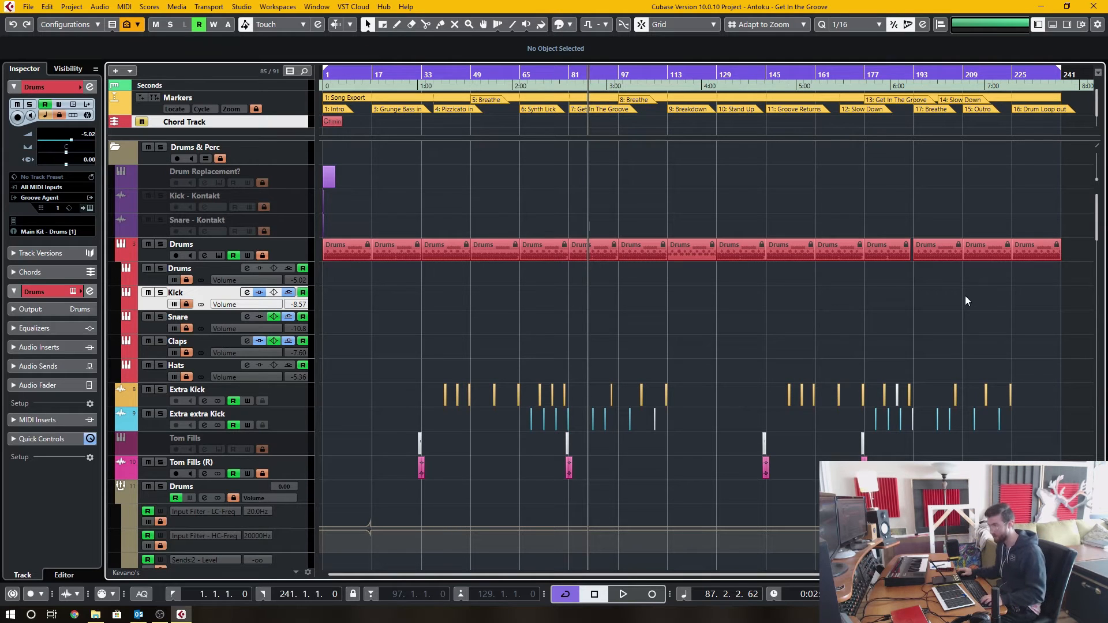
Step: Select all events and zoom in on the opening bars from Intro through Synth Lick
key("ctrl+a")
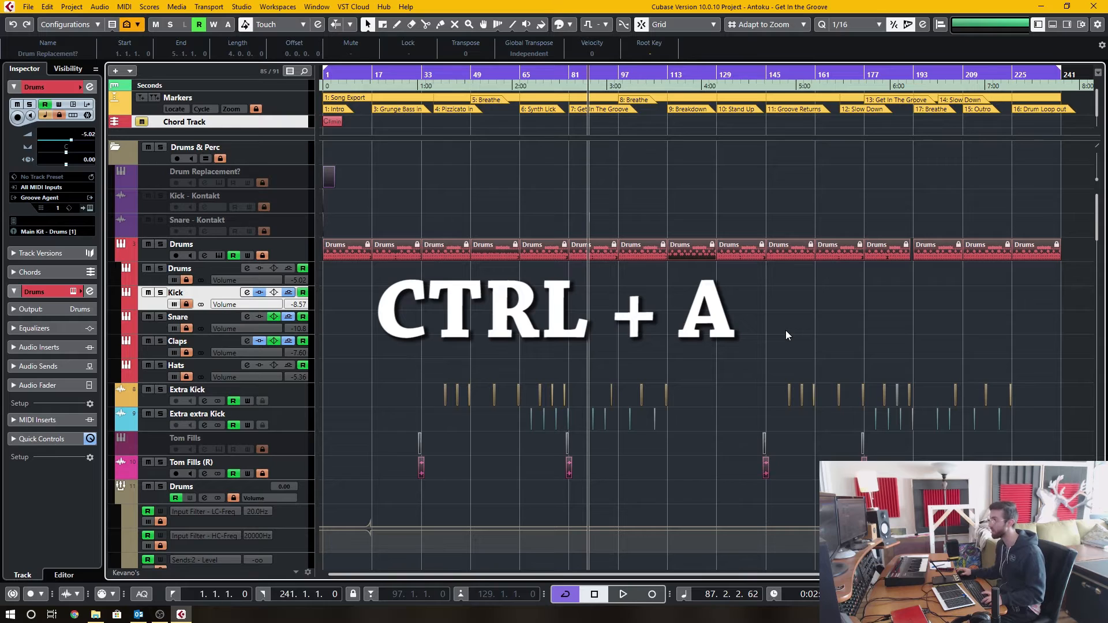
scroll(786, 336, "down", 5)
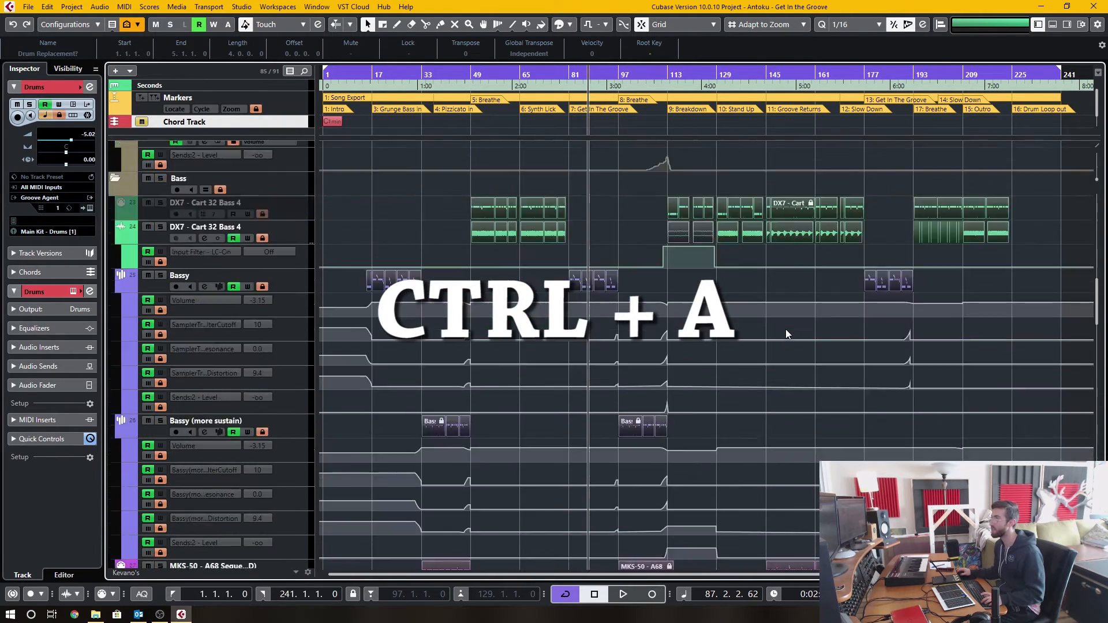
scroll(786, 336, "down", 5)
scroll(788, 334, "down", 5)
scroll(786, 330, "up", 5)
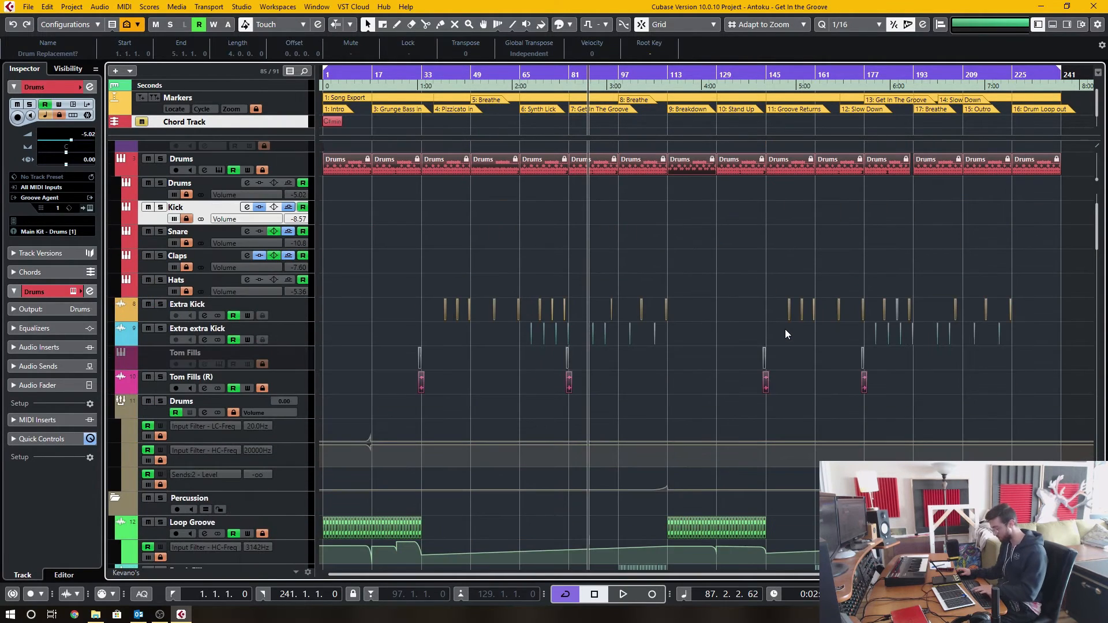
scroll(799, 332, "up", 3)
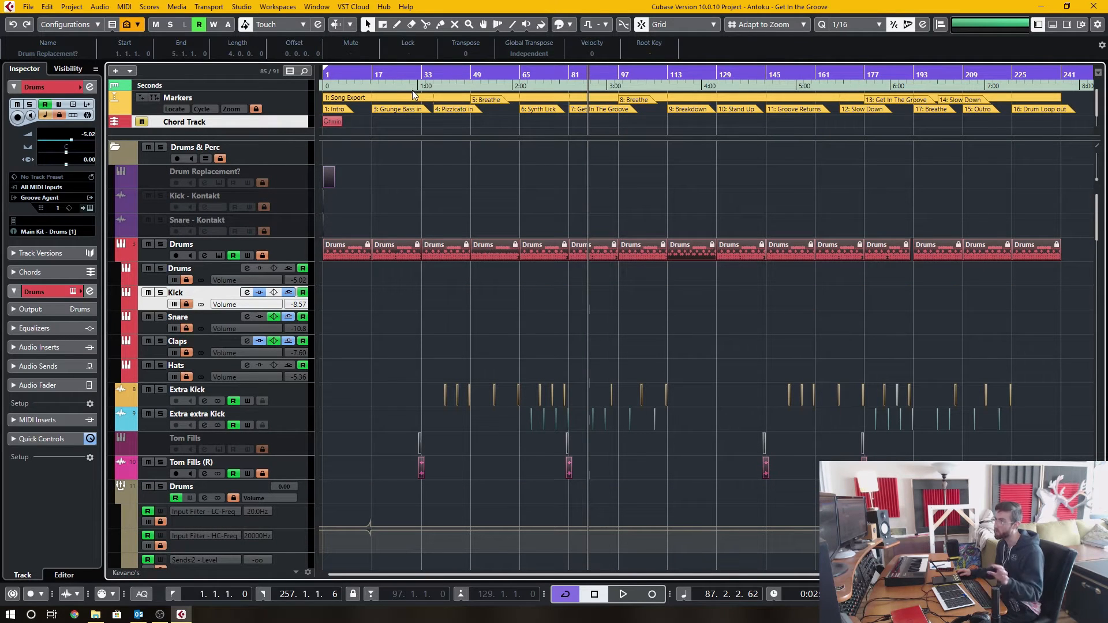
left_click_drag(412, 90, 906, 206)
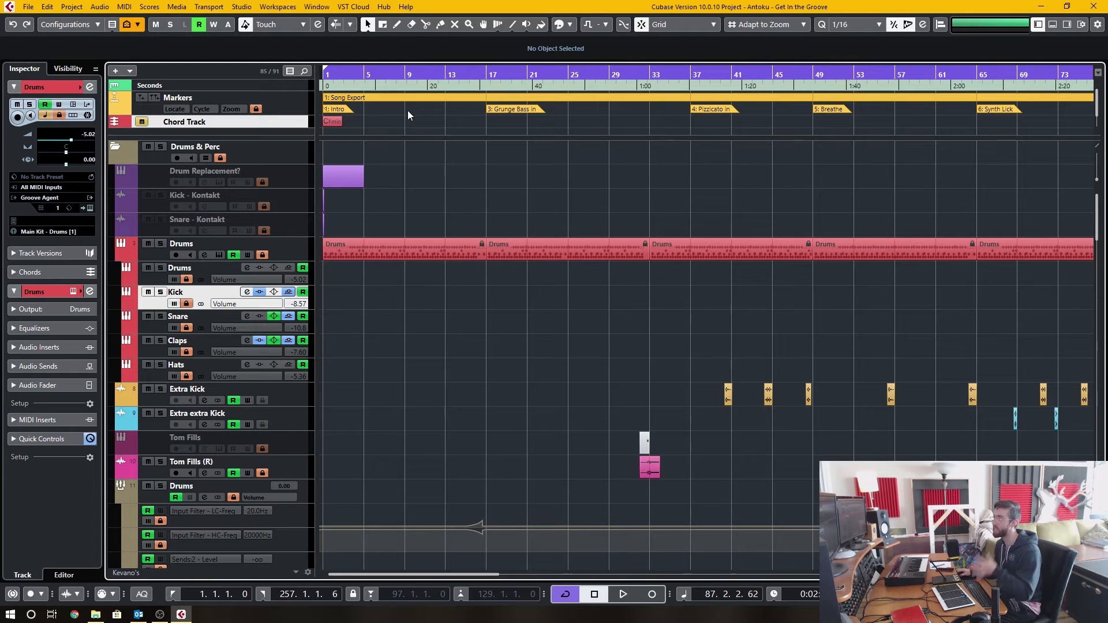
Step: Select the Intro and Breathe markers, then zoom out to show all sixteen section markers
left_click(345, 109)
left_click(522, 109)
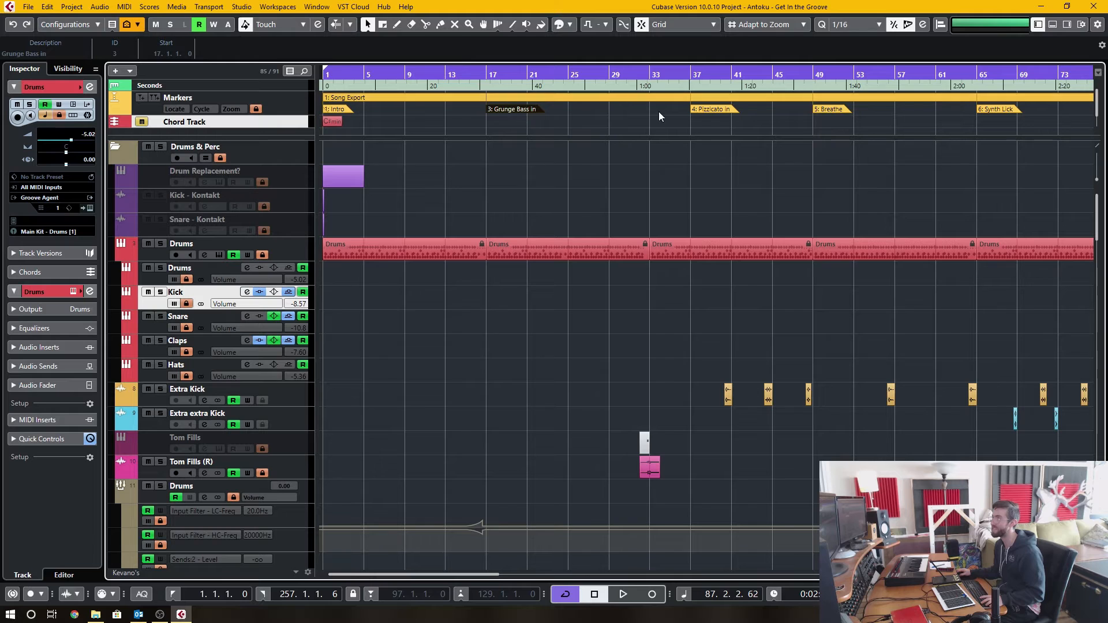
left_click(720, 109)
left_click(834, 108)
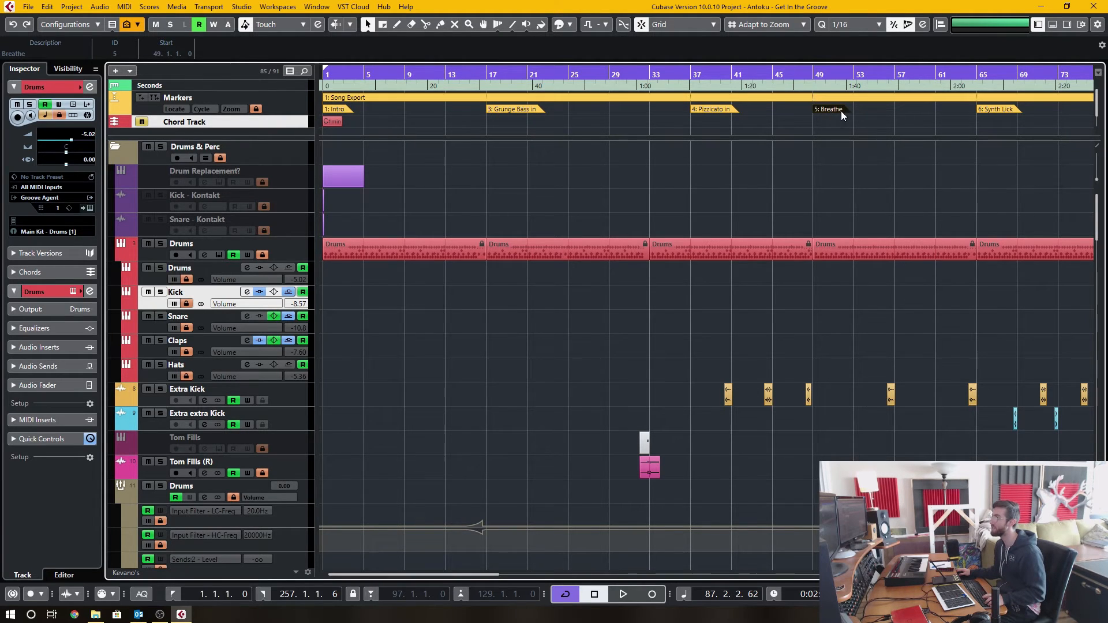
scroll(837, 307, "down", 5)
scroll(840, 303, "down", 5)
scroll(840, 303, "down", 5)
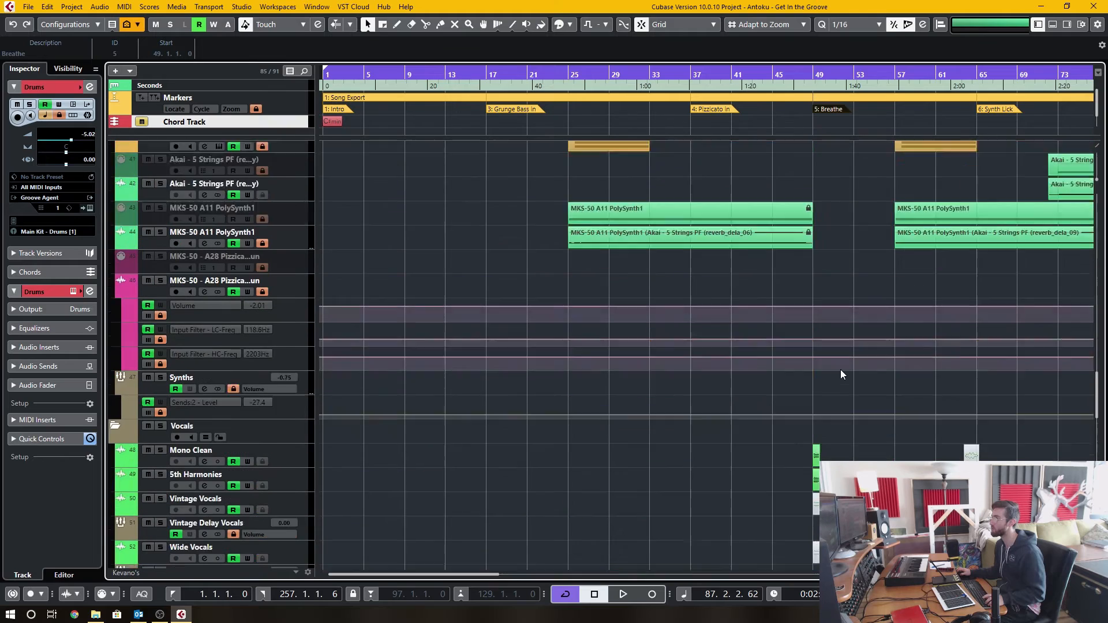
scroll(841, 372, "down", 5)
scroll(825, 365, "up", 5)
scroll(825, 334, "up", 5)
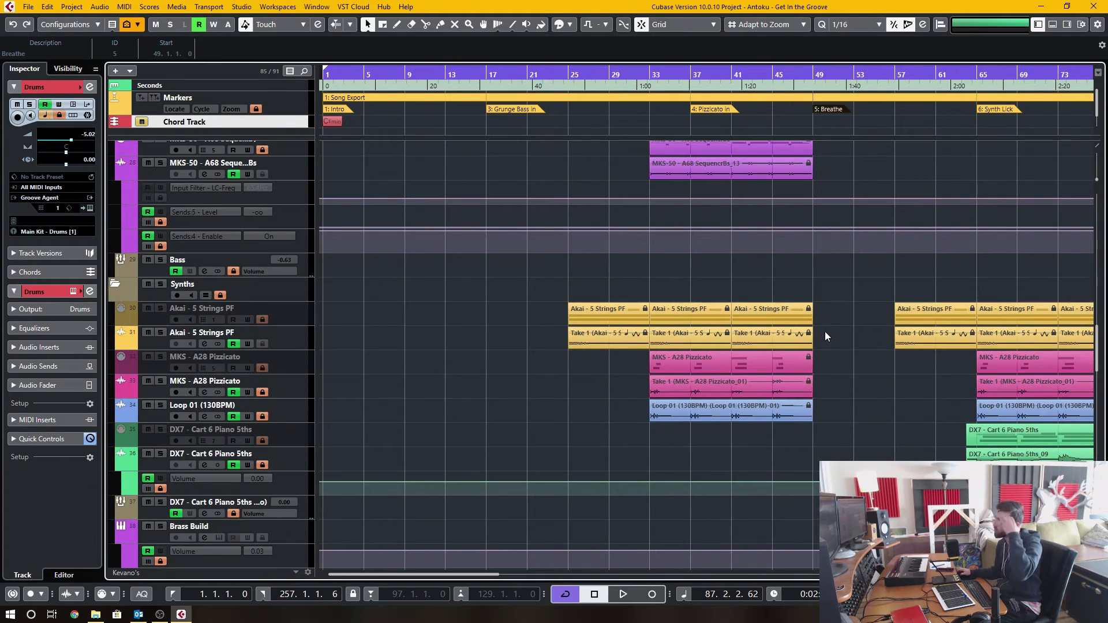
scroll(830, 322, "up", 5)
scroll(827, 316, "up", 5)
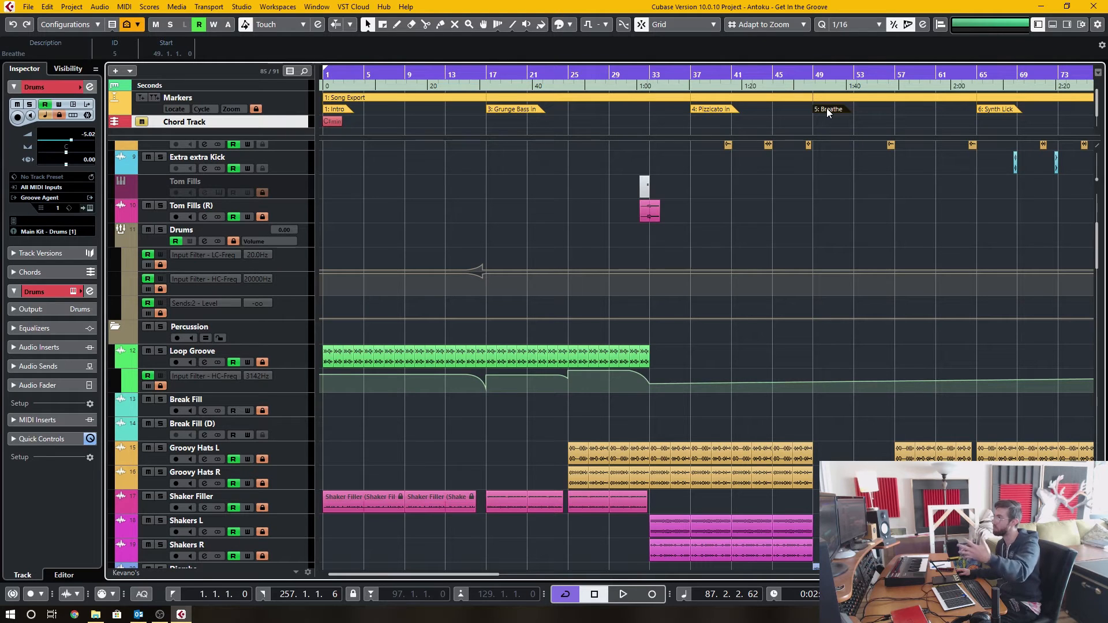
scroll(891, 110, "right", 2)
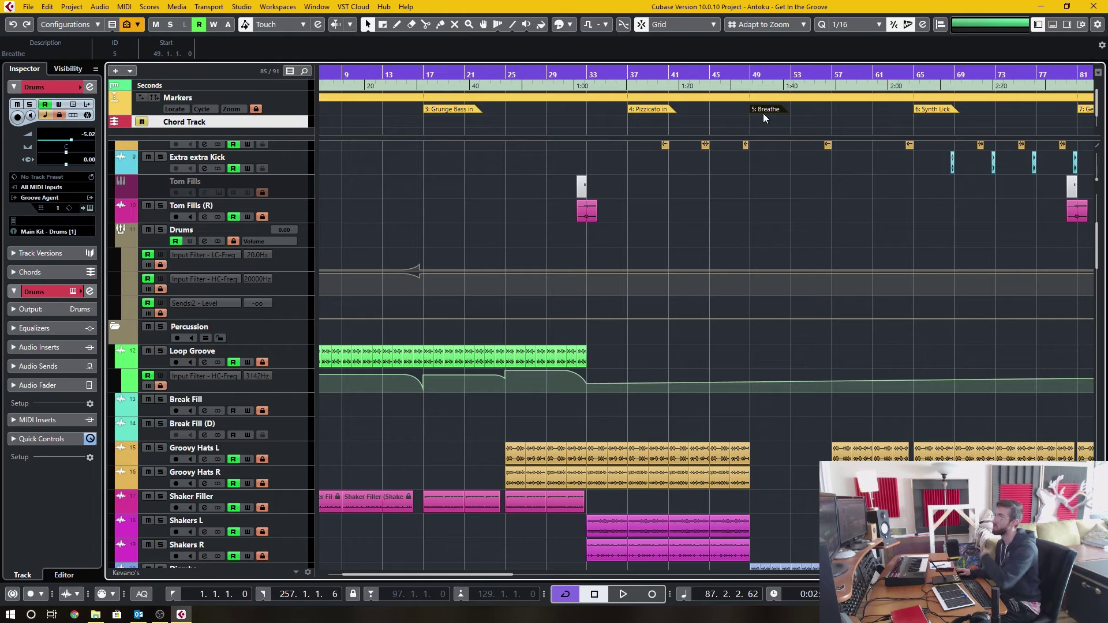
key("shift+f")
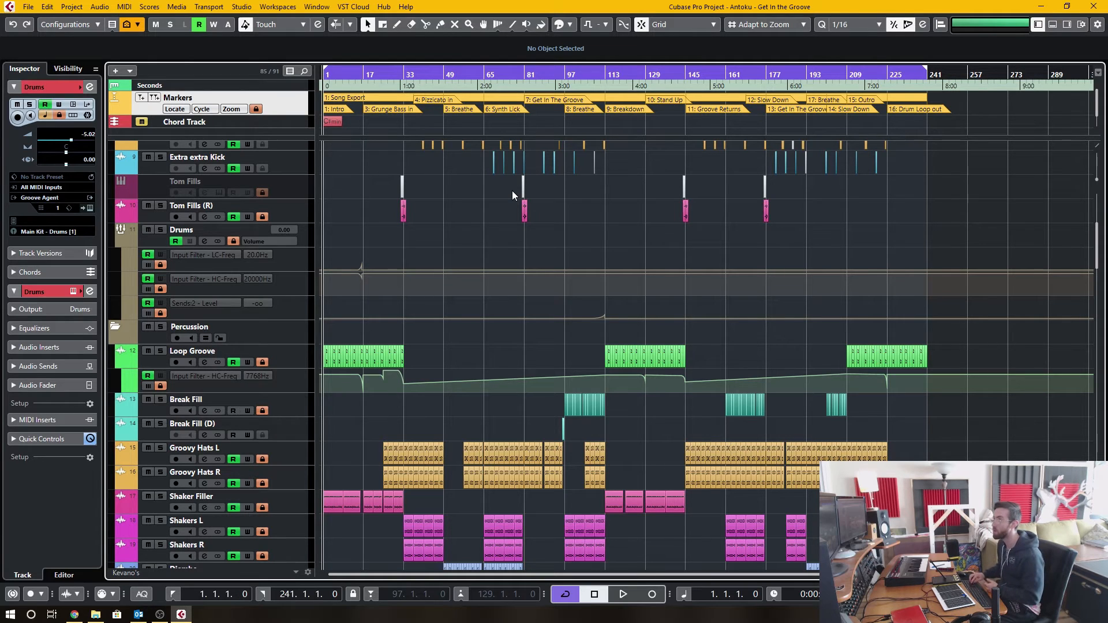
key("shift+n")
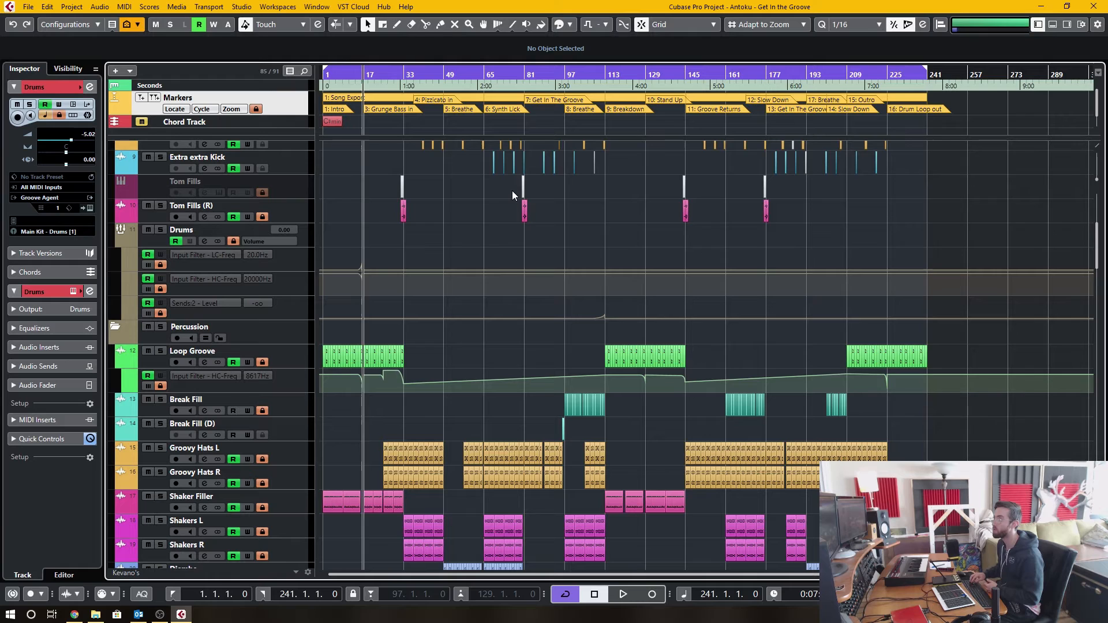
key("shift+n")
key("shift+n")
key("shift+n")
key("shift+n")
key("shift+n")
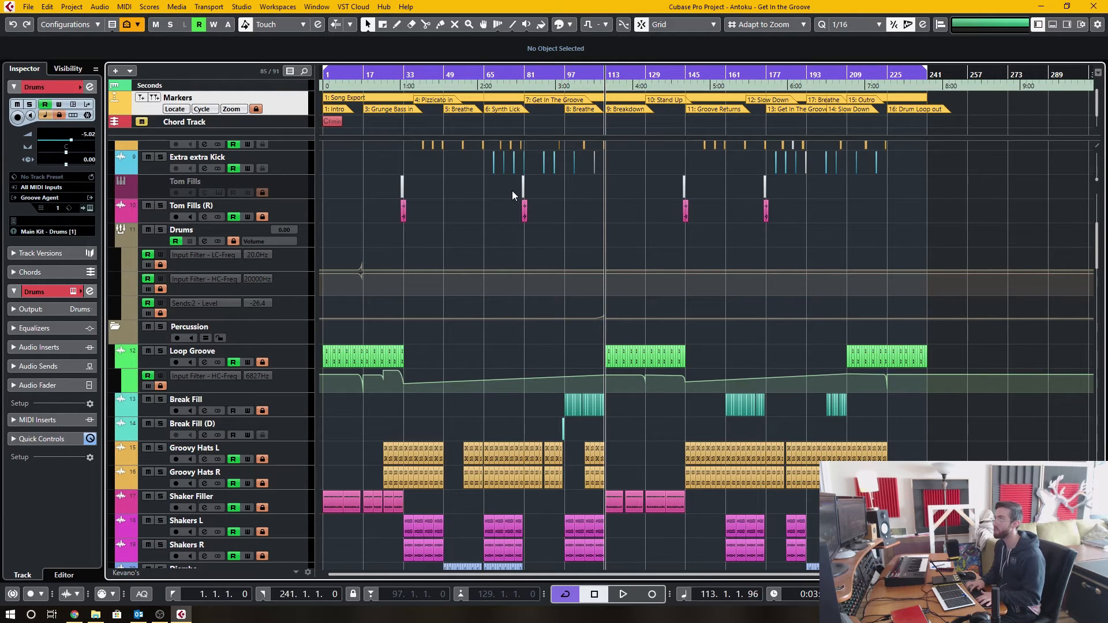
key("4")
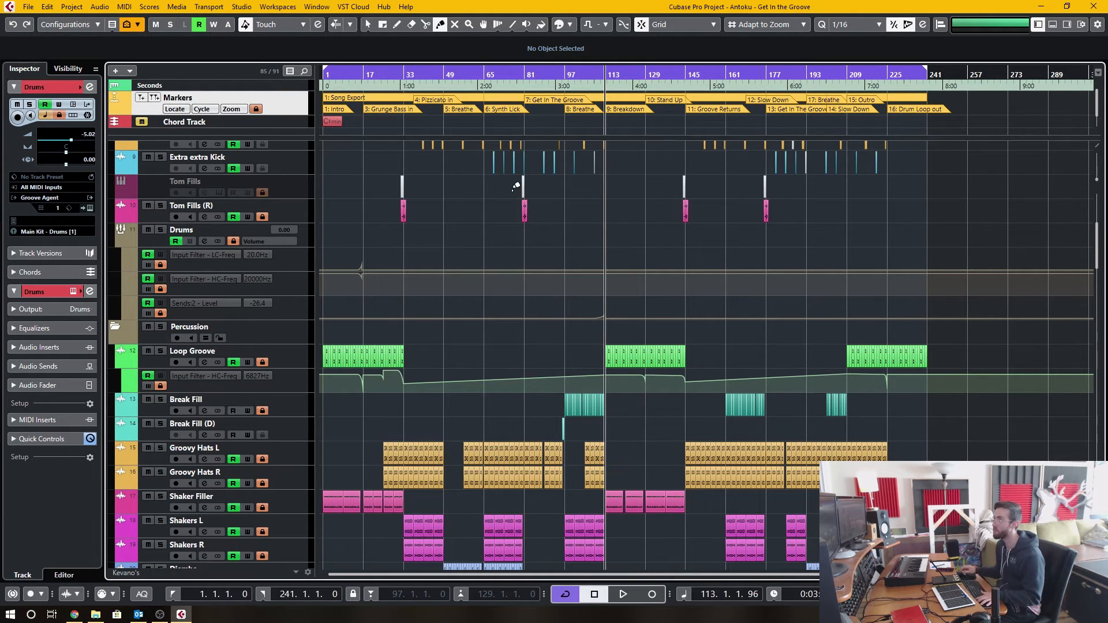
key("1")
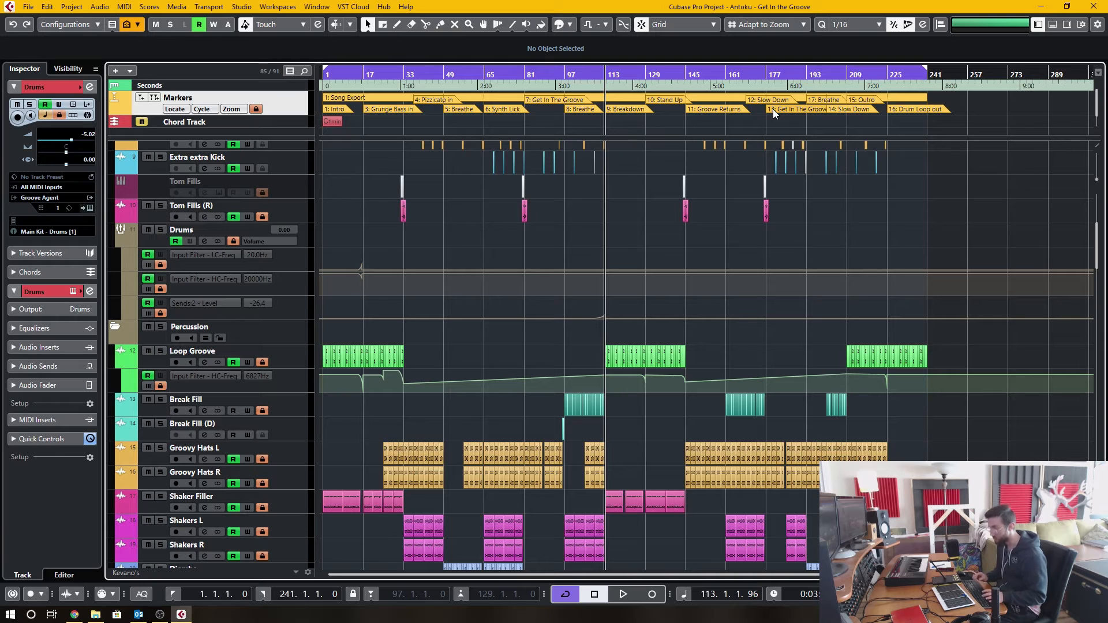
Step: Step the playhead forward three markers and back three, landing on Breathe at bar 49
key("shift+n")
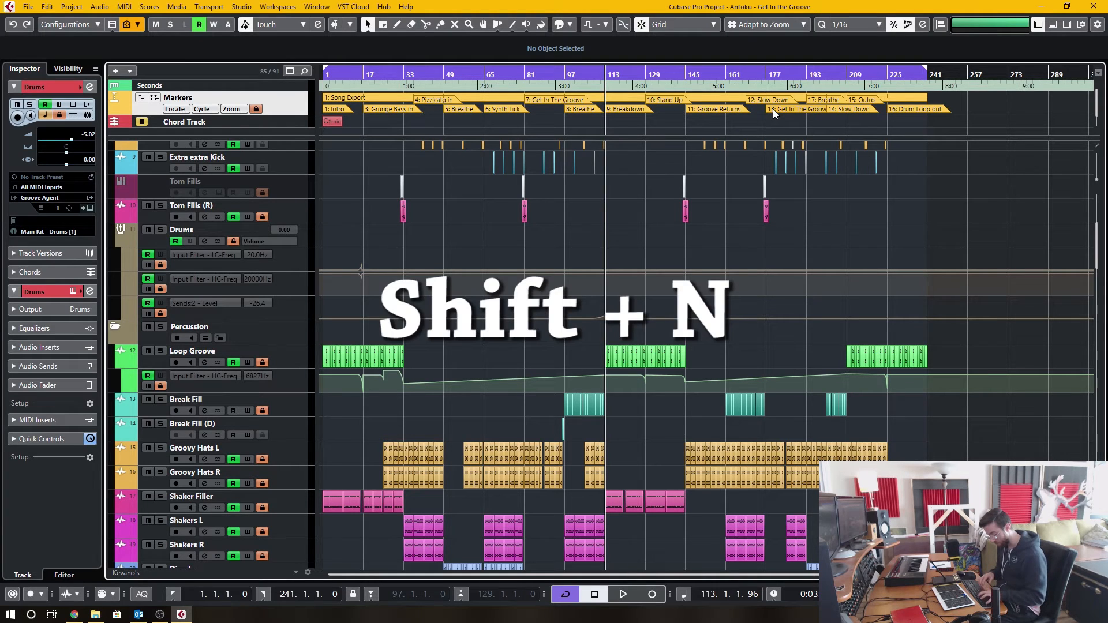
key("shift+n")
key("shift+n")
key("shift+n")
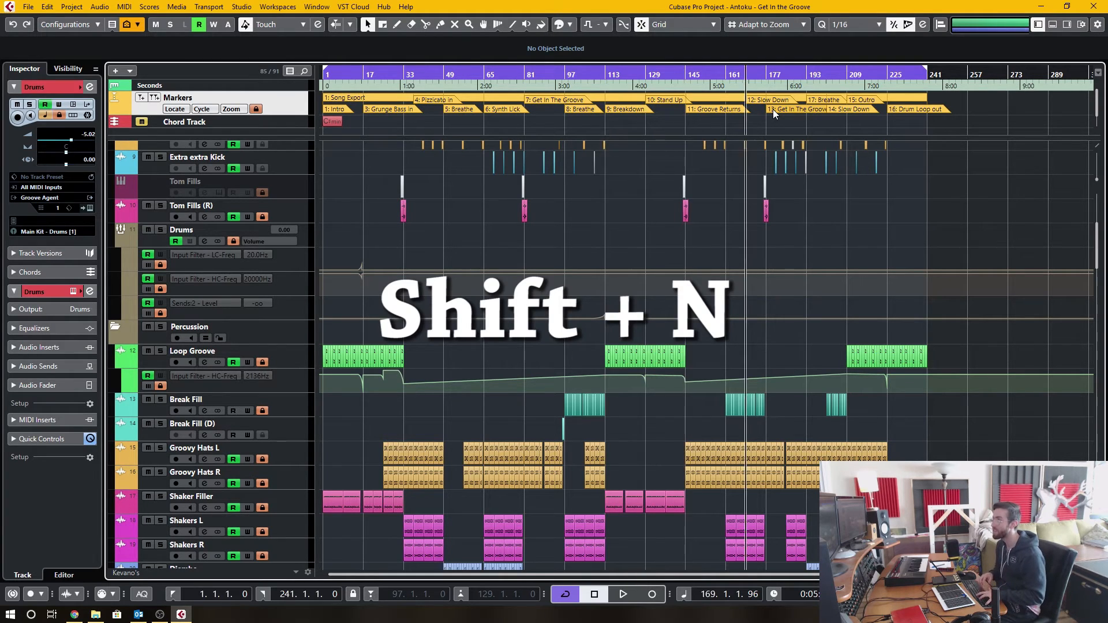
key("shift+n")
key("shift+n")
key("shift+n")
key("shift+n")
key("shift+n")
key("shift+b")
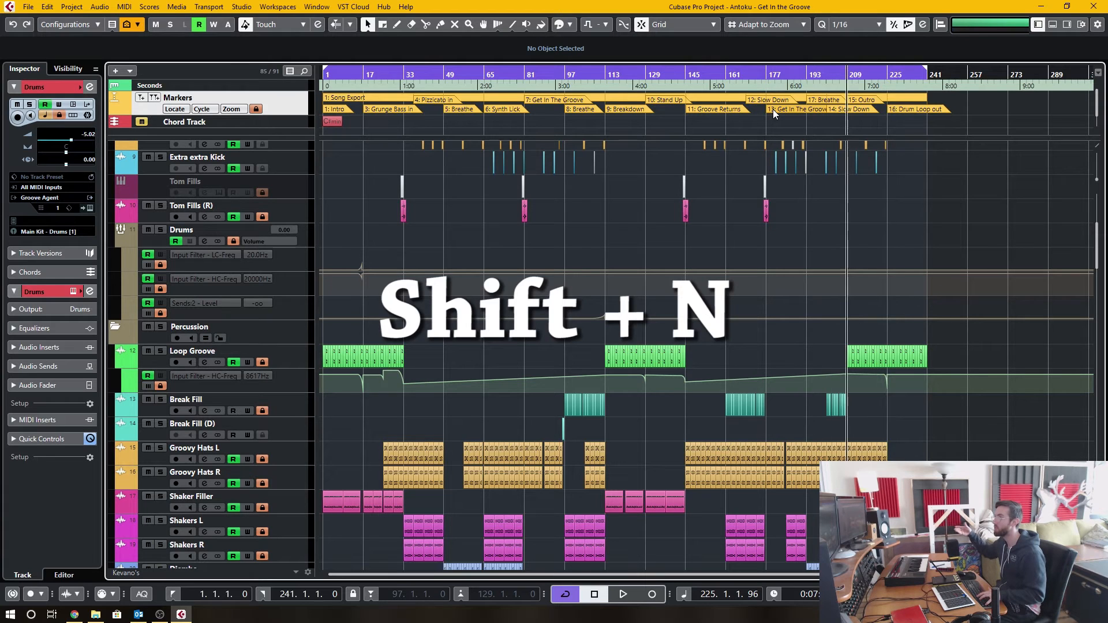
key("shift+b")
key("shift+b")
key("shift+b")
key("shift+b")
key("shift+b")
key("shift+b")
key("shift+b")
key("shift+b")
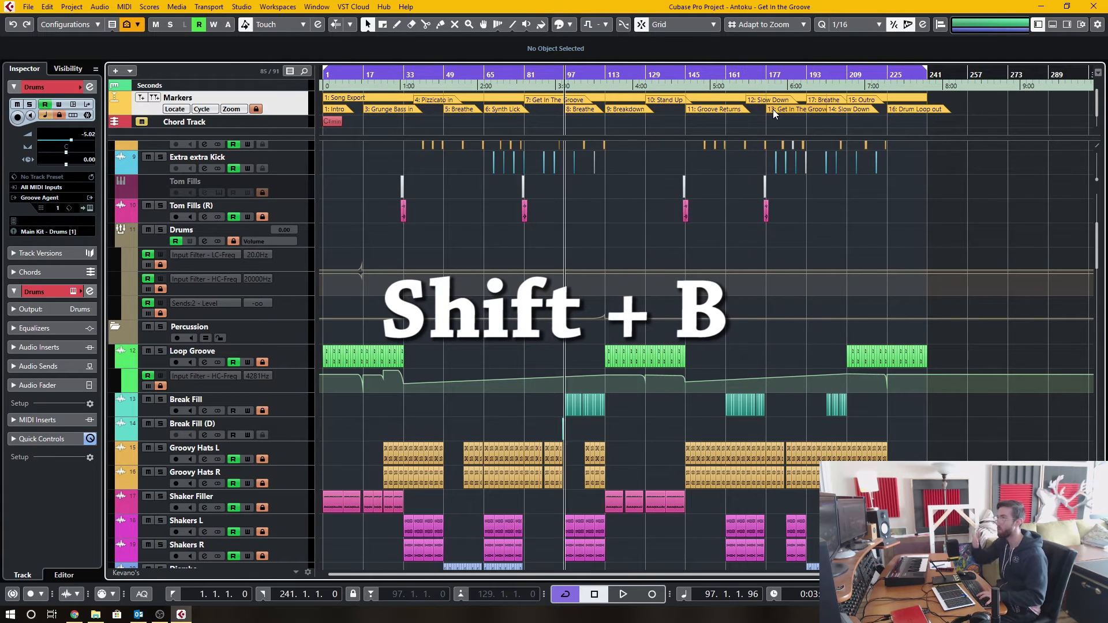
key("shift+b")
key("shift+b")
key("shift+b")
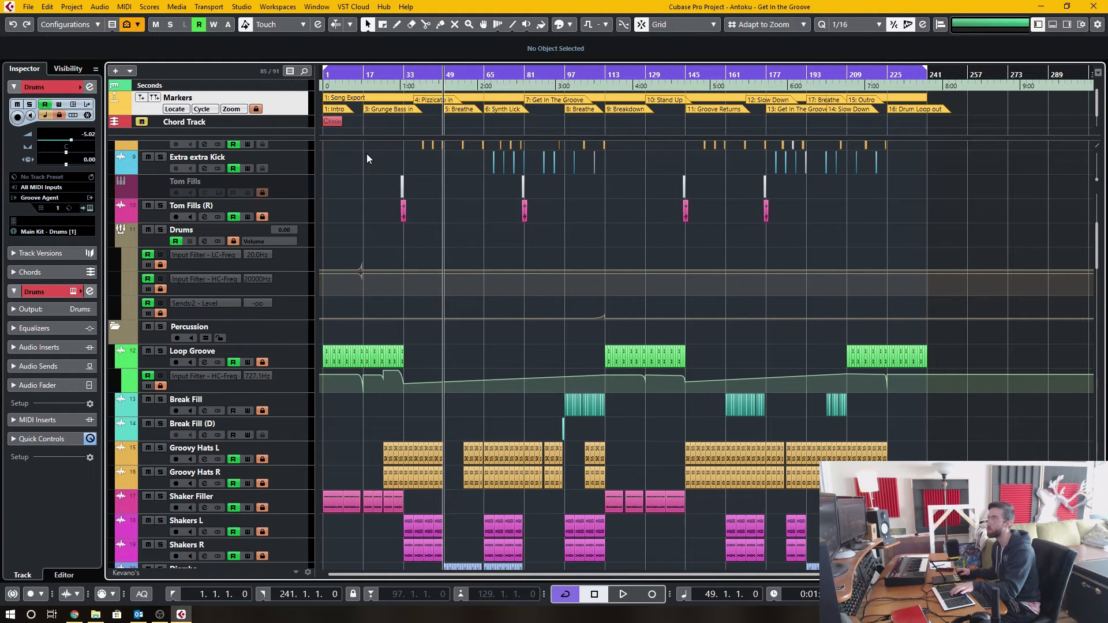
Step: Locate the playhead to bar 65 and insert a marker there
key("shift+n")
key("shift+n")
key("shift+n")
key("shift+n")
key("shift+n")
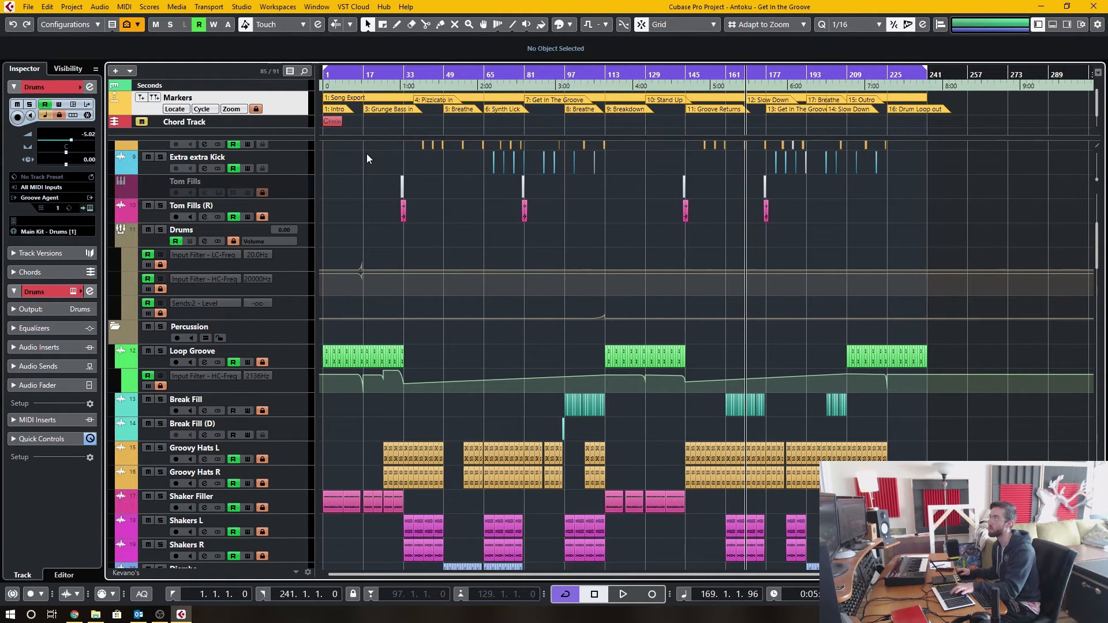
key("shift+b")
key("shift+b")
key("shift+b")
key("shift+b")
key("shift+b")
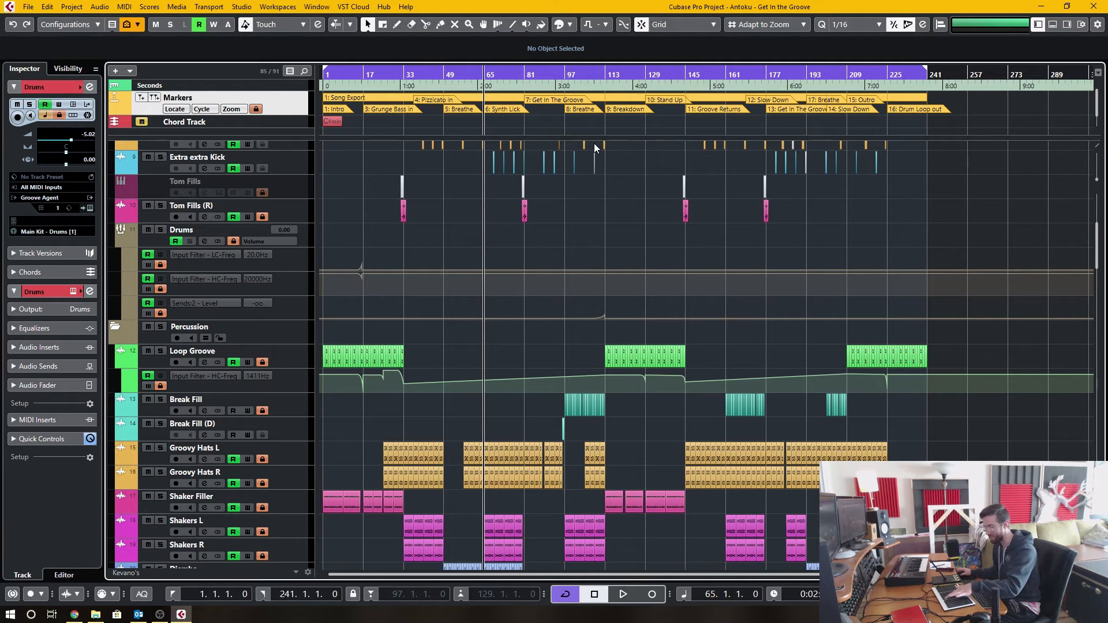
key("Insert")
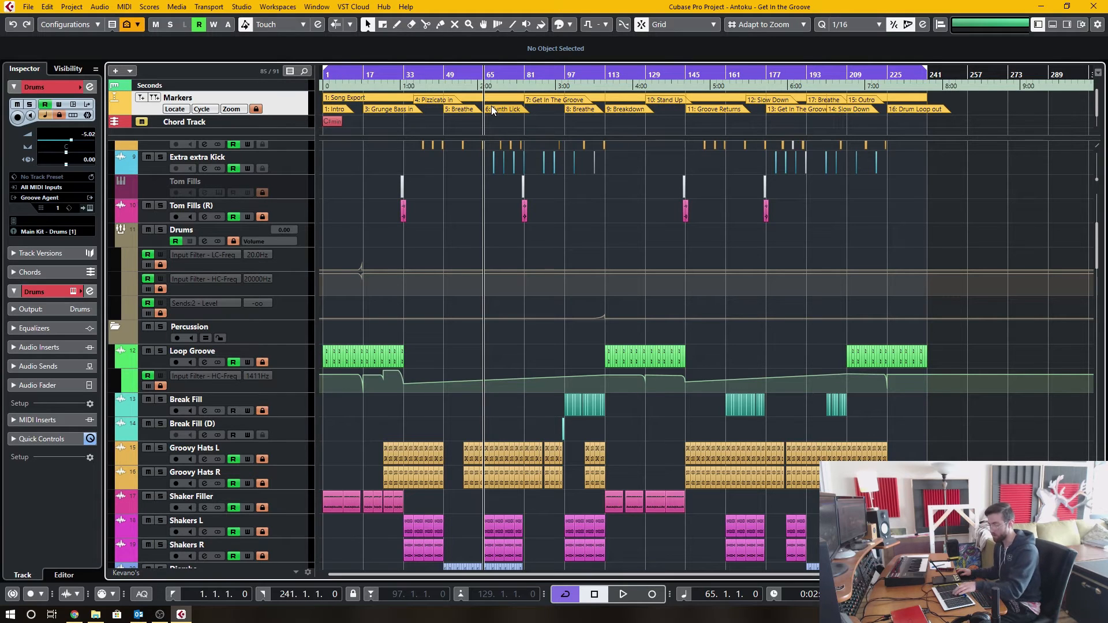
Step: Set the locators to the Groovy Hats L event and bring up the Markers list with Ctrl+M
left_click(477, 462)
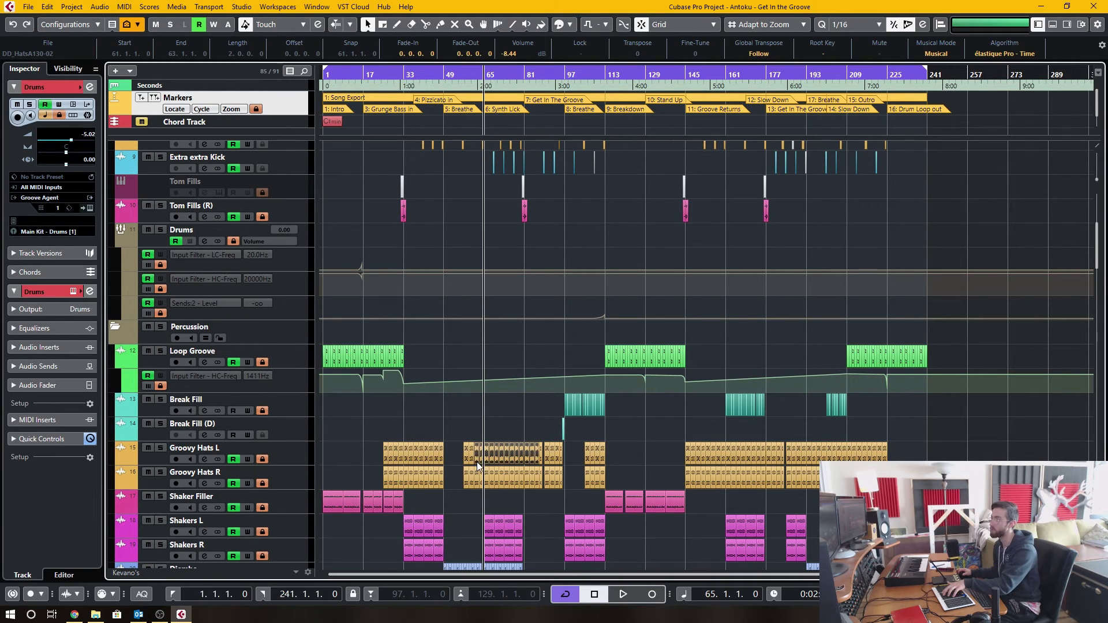
key("p")
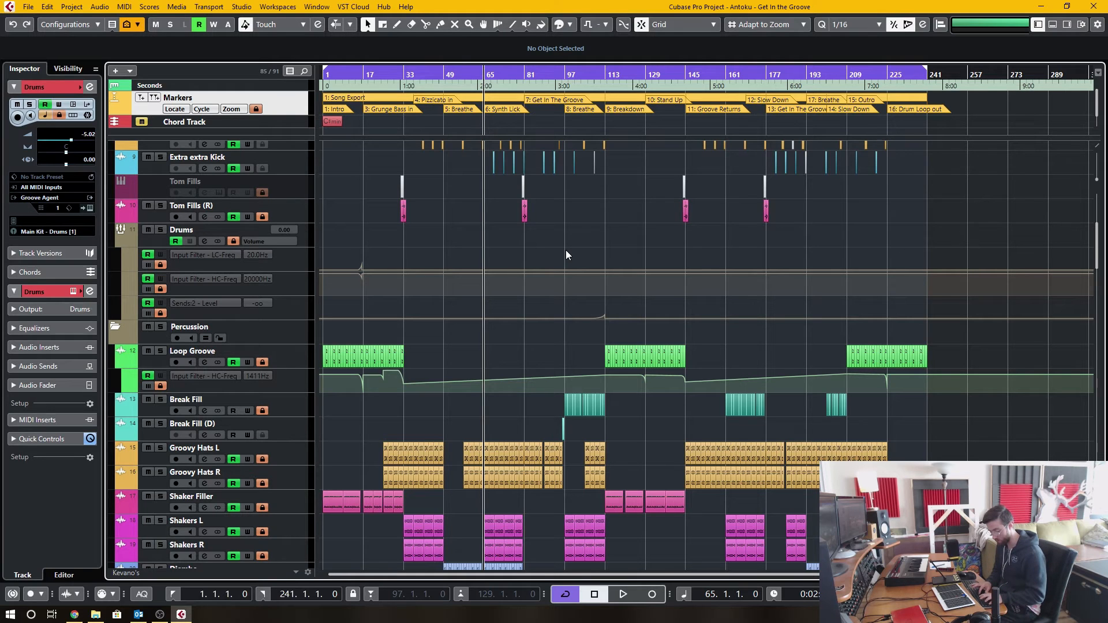
key("ctrl+m")
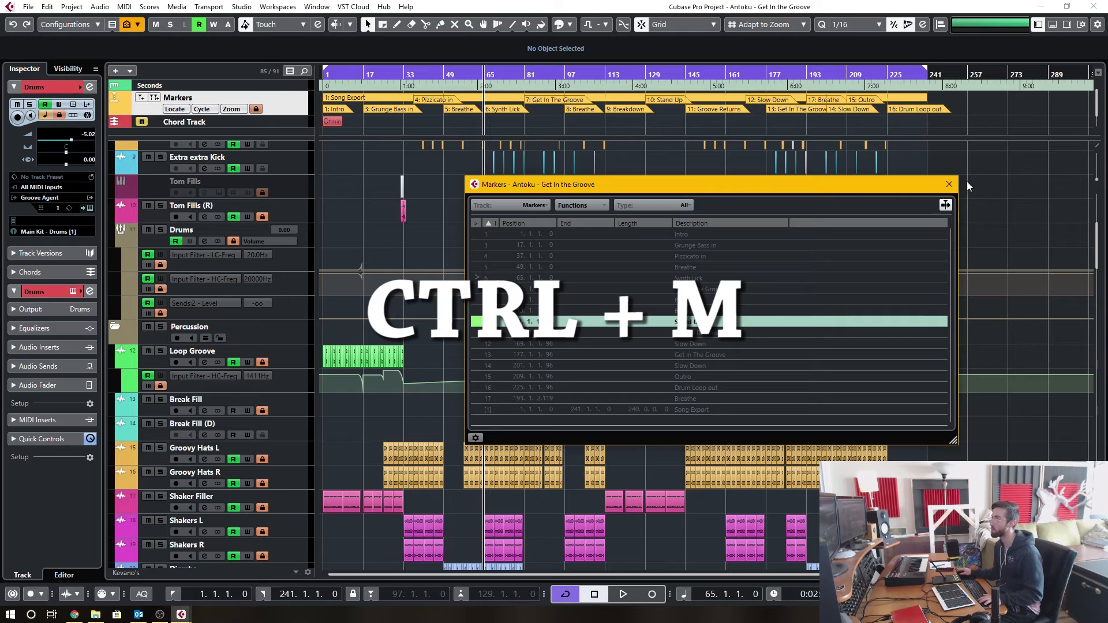
Step: Reopen Markers from the Project menu and locate to the Get In The Groove marker at bar 177
left_click(950, 184)
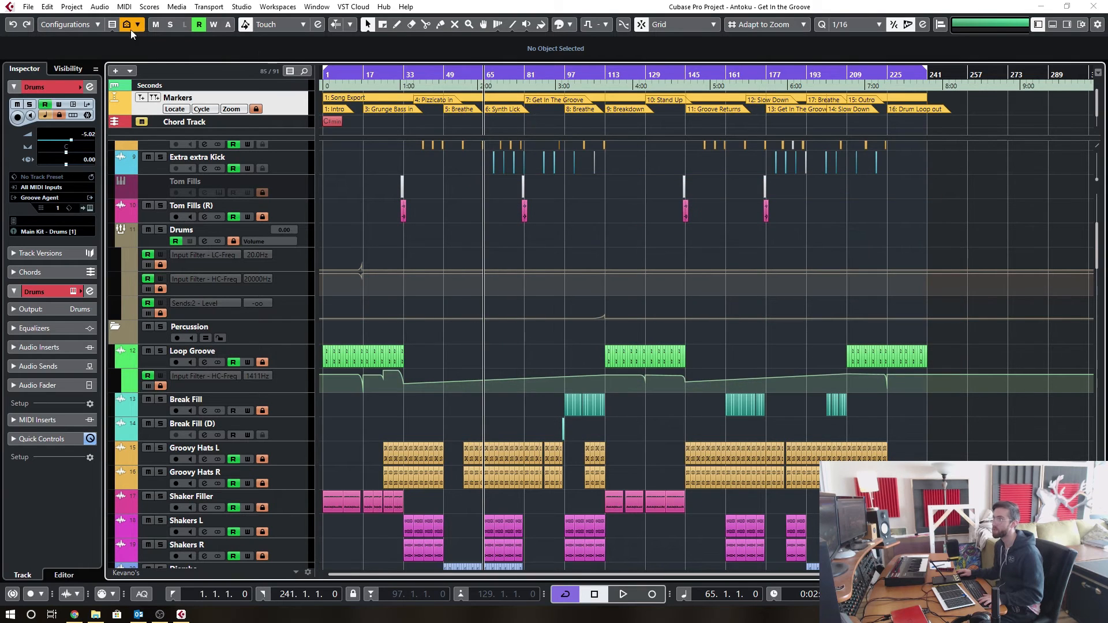
left_click(78, 8)
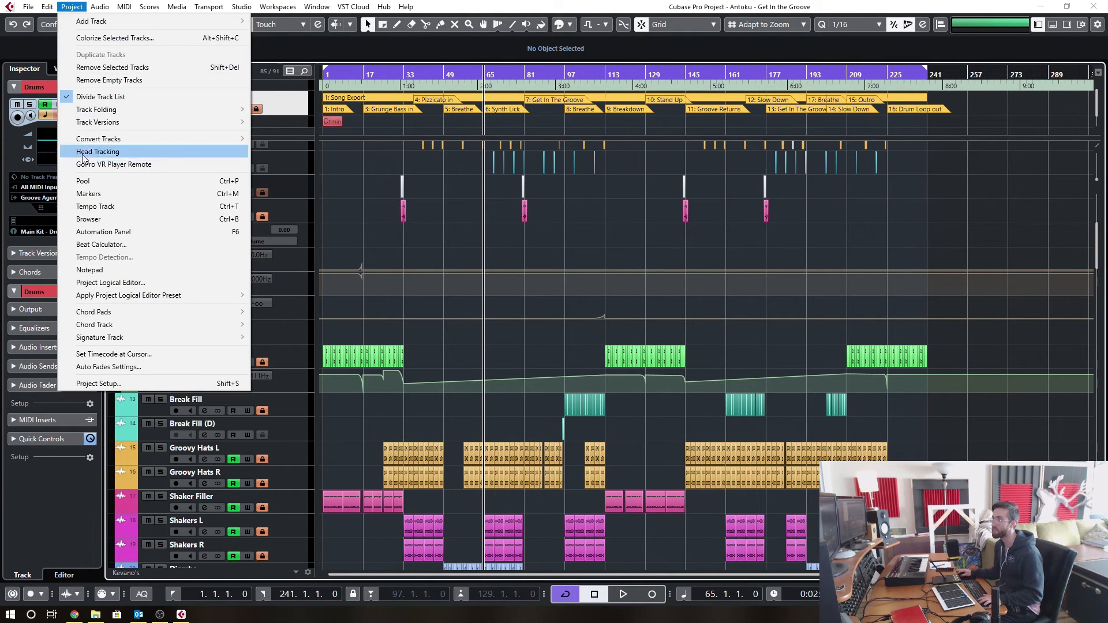
left_click(90, 195)
left_click_drag(713, 184, 803, 171)
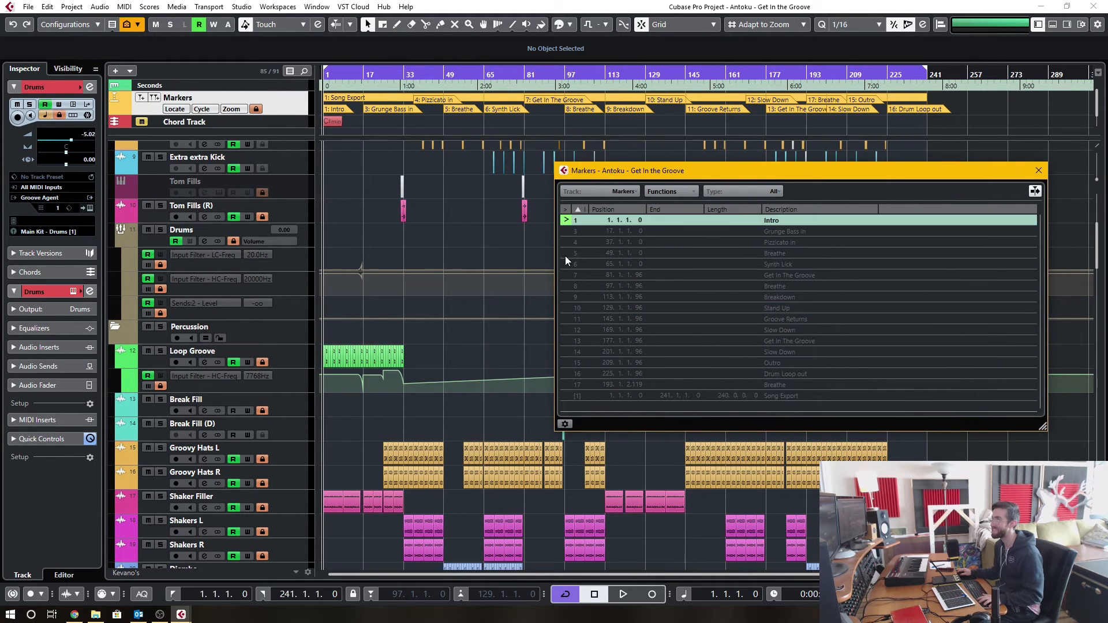
left_click(564, 310)
left_click(565, 340)
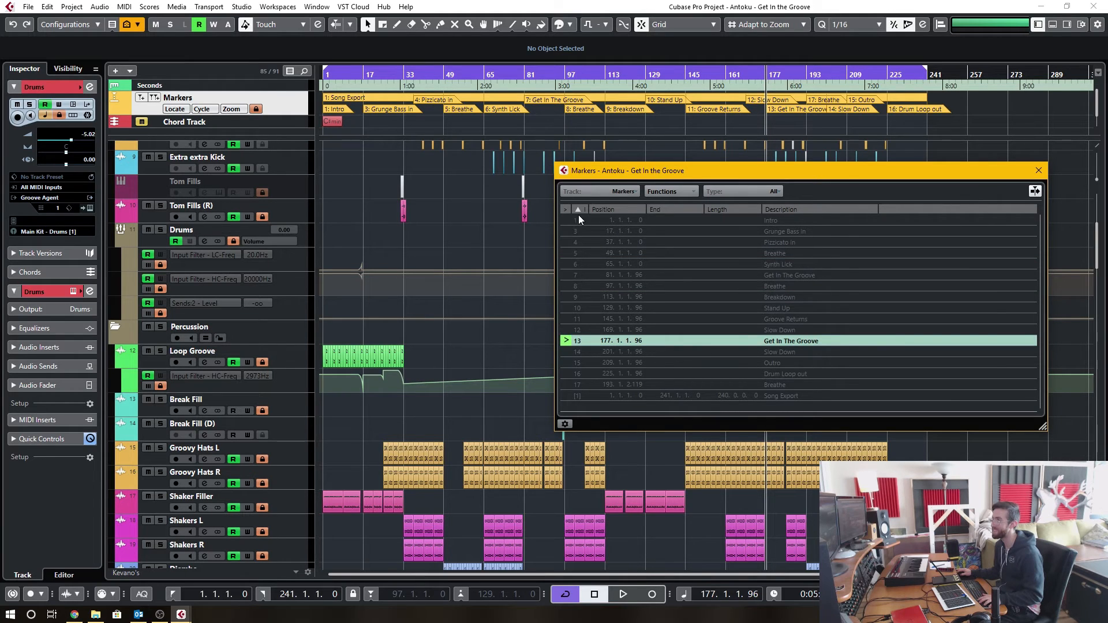
Step: Sort the marker list by position, end, description, ID and position again
left_click(610, 211)
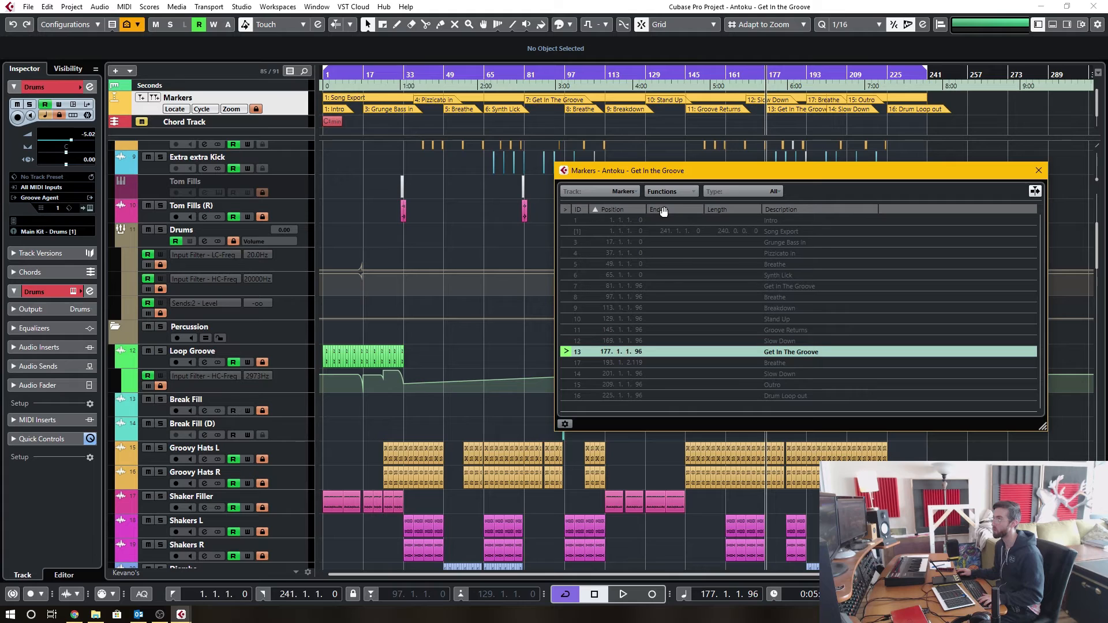
left_click(663, 210)
left_click(800, 212)
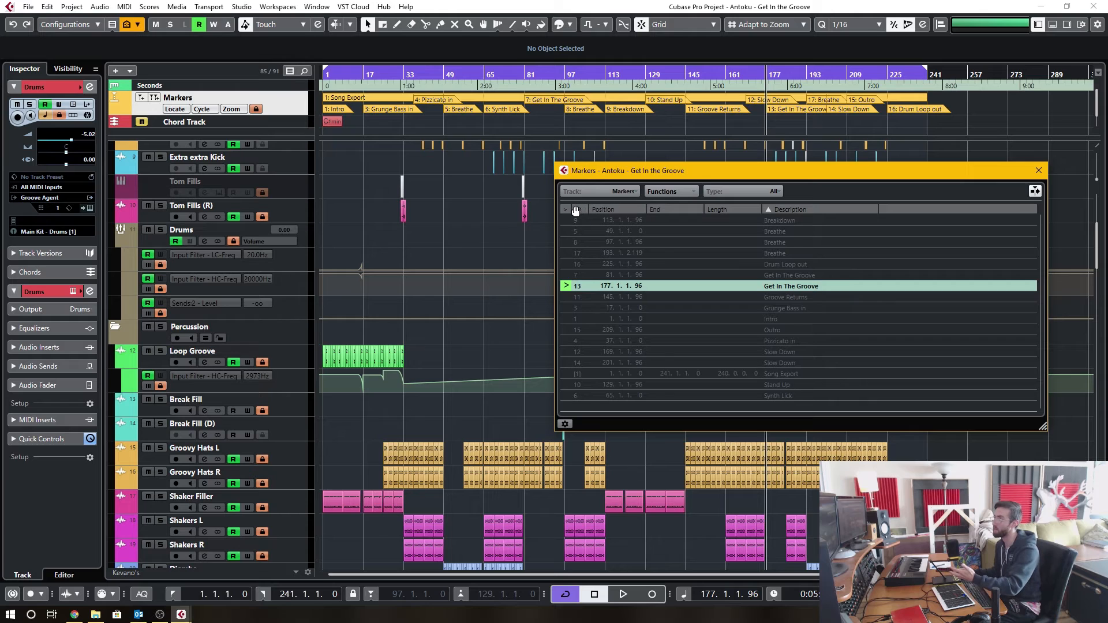
left_click(578, 210)
left_click(628, 209)
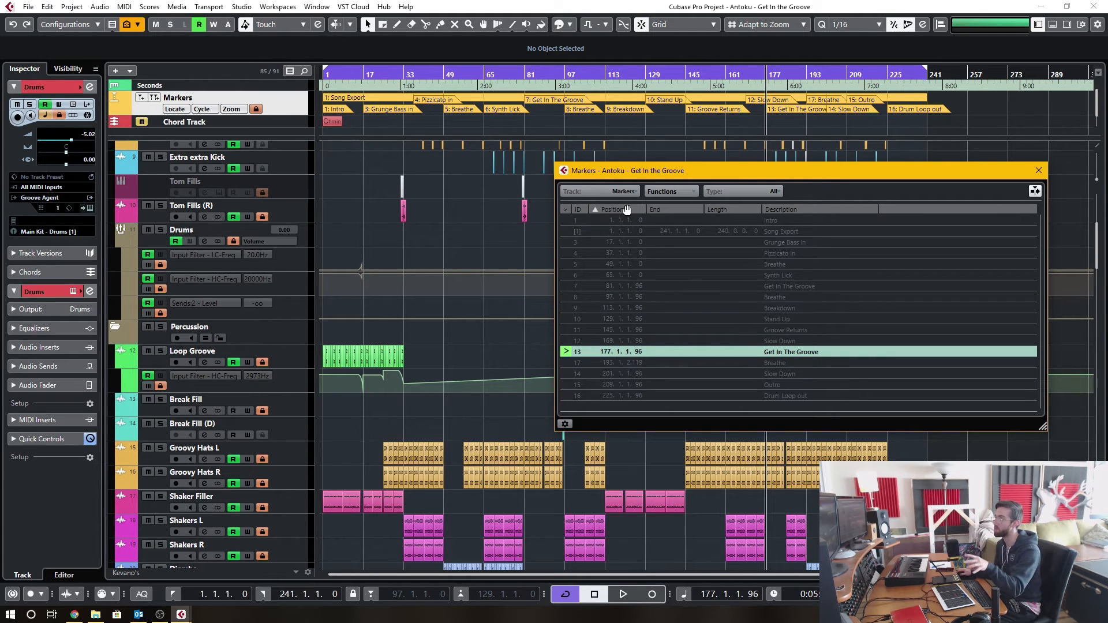
Step: Glance at the marker Functions list, reposition the window and close the Markers list
left_click(668, 192)
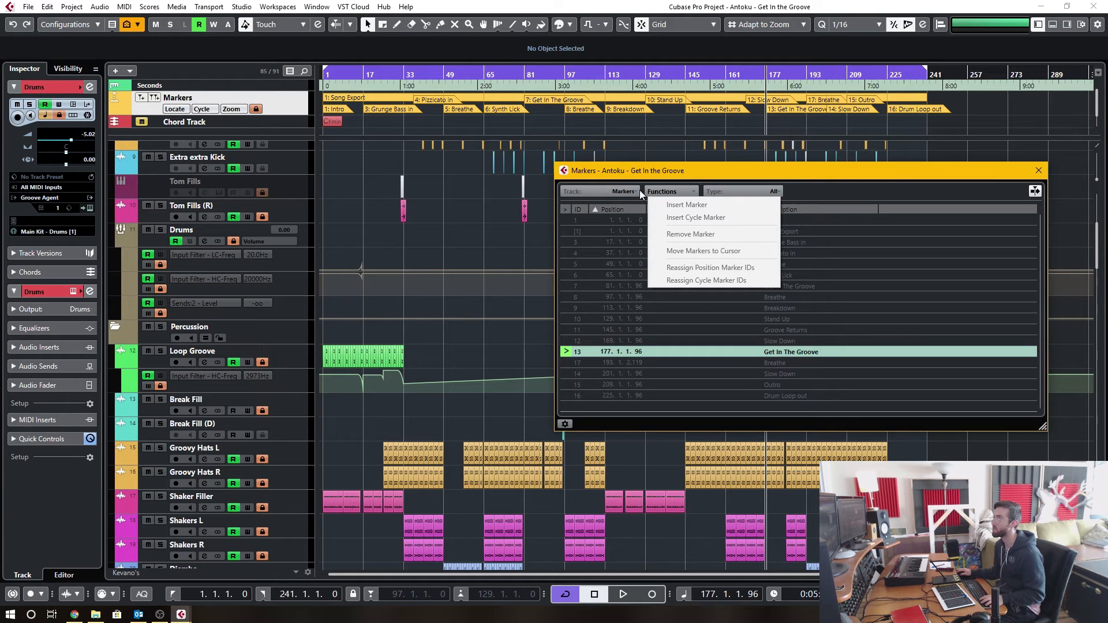
left_click(703, 172)
left_click_drag(704, 172, 706, 178)
left_click_drag(881, 182, 931, 183)
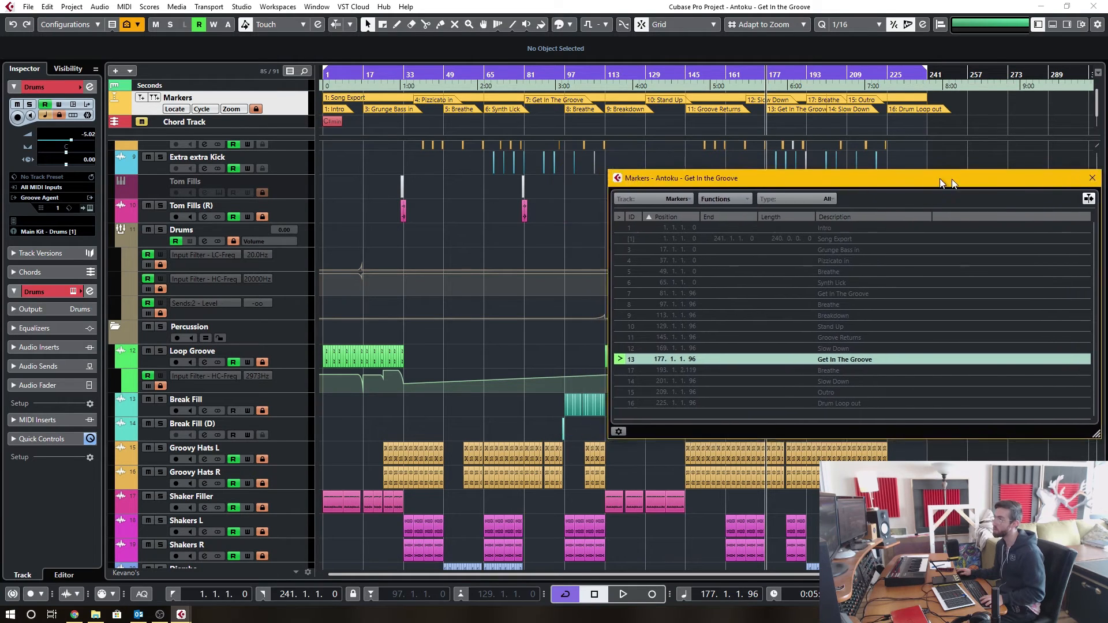
key("ctrl+m")
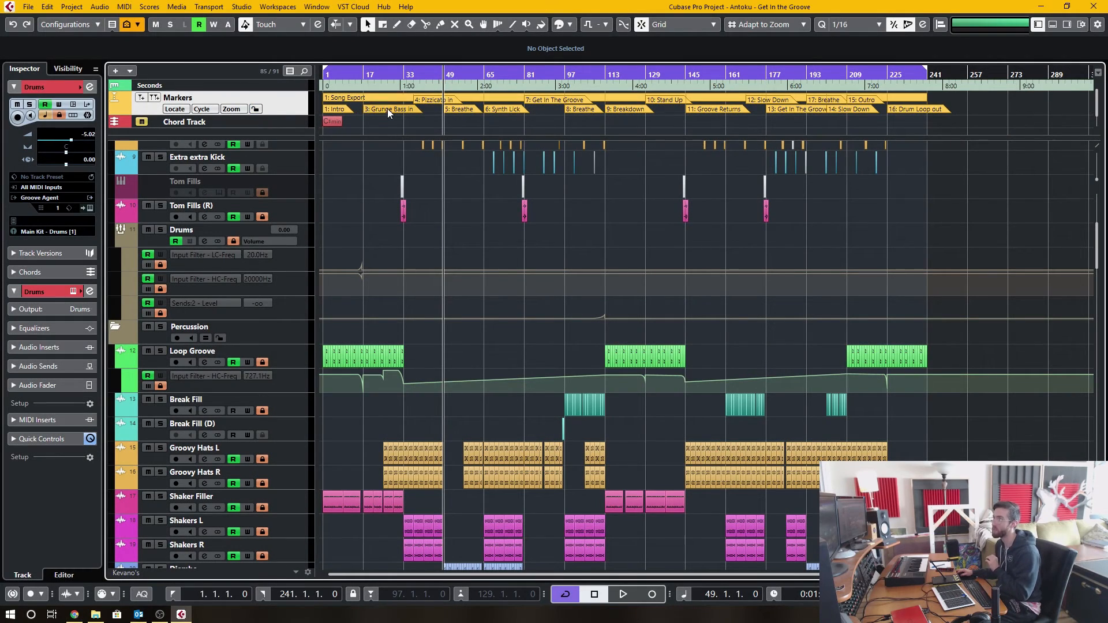
Step: Unlock the marker track, nudge the Breathe marker, and lock the track again
left_click(255, 110)
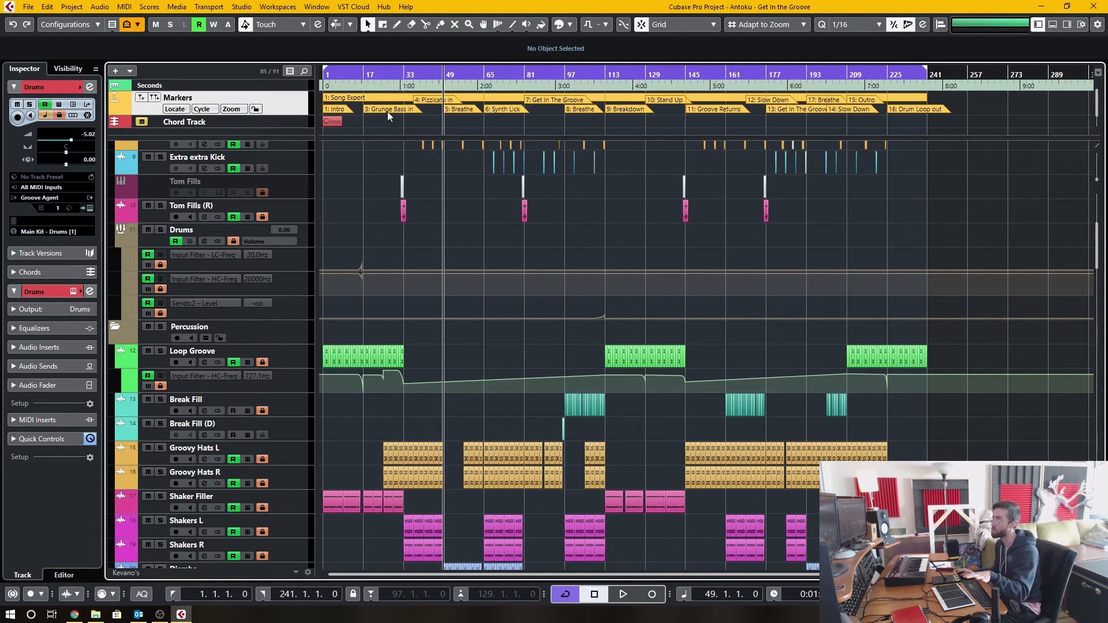
left_click_drag(606, 110, 851, 101)
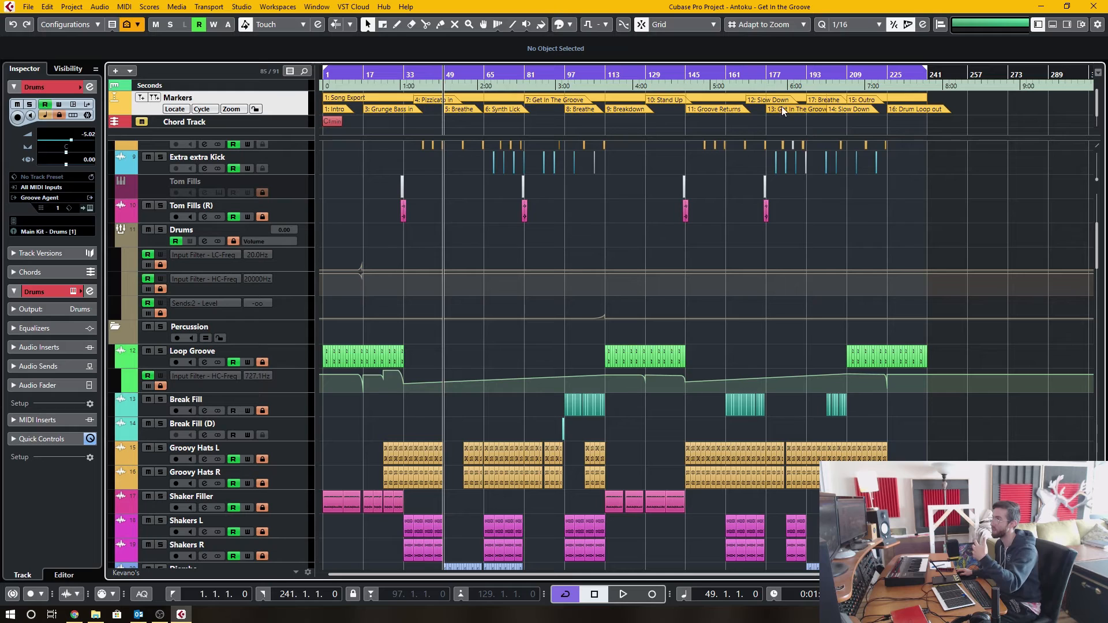
left_click(255, 108)
left_click(427, 110)
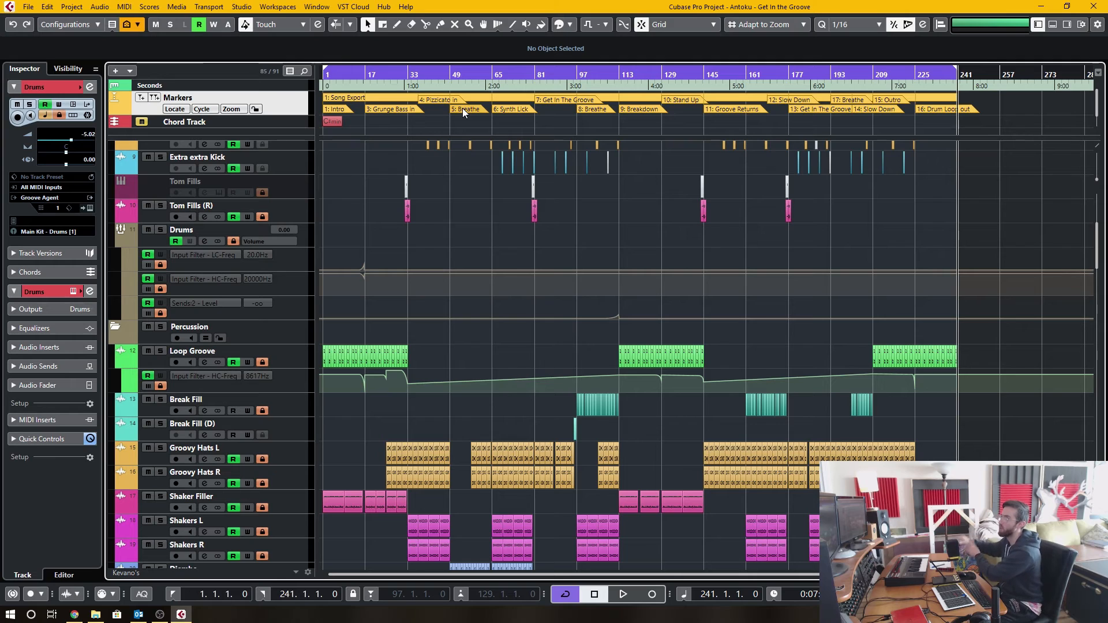
Step: Renumber Grunge Bass in to 2 and begin setting Pizzicato in to 3 via the info line
left_click(393, 109)
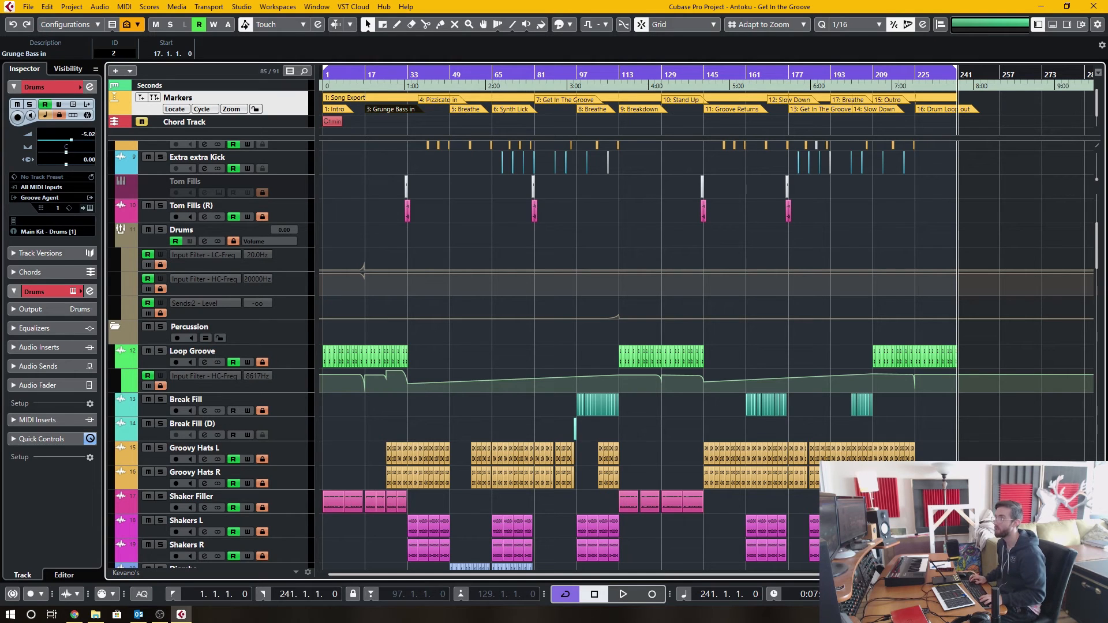
key("Return")
left_click(422, 102)
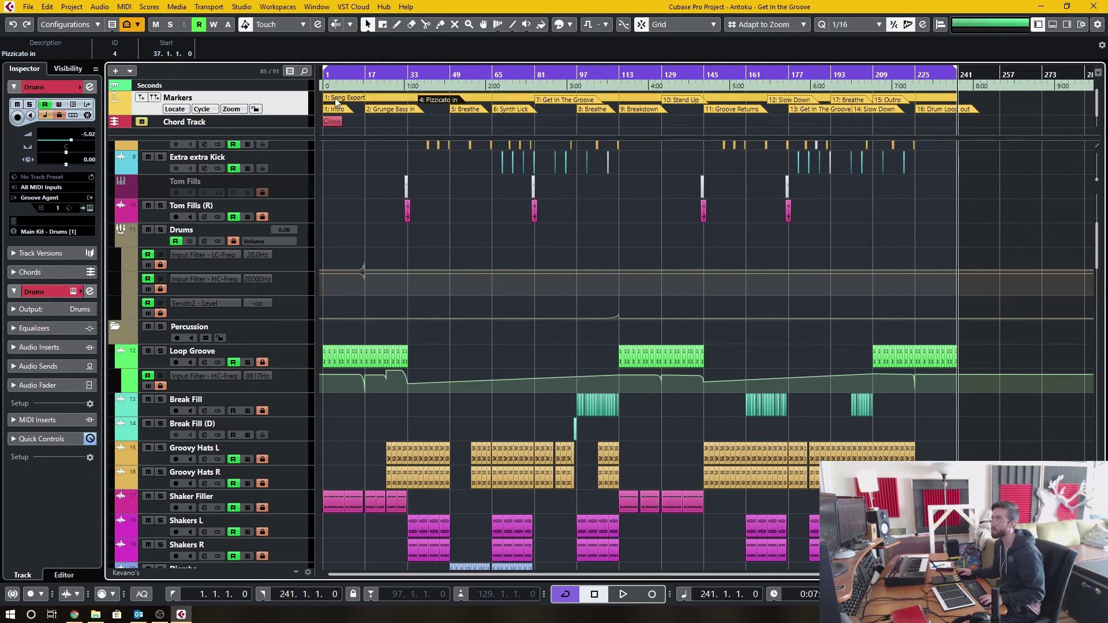
left_click(121, 54)
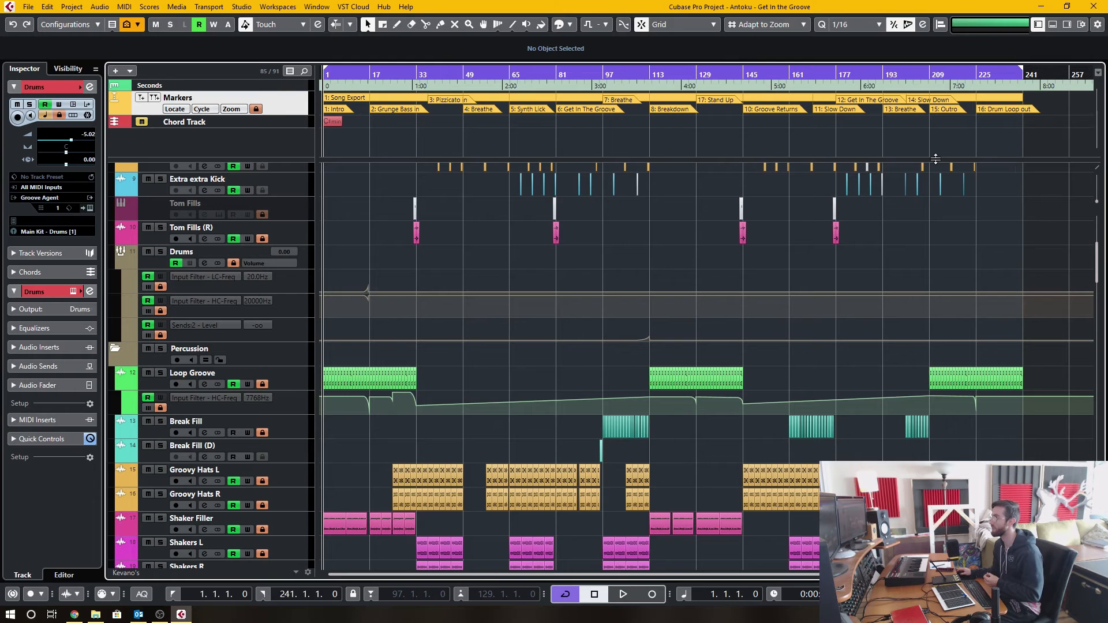
scroll(921, 161, "up", 1)
scroll(916, 137, "down", 1)
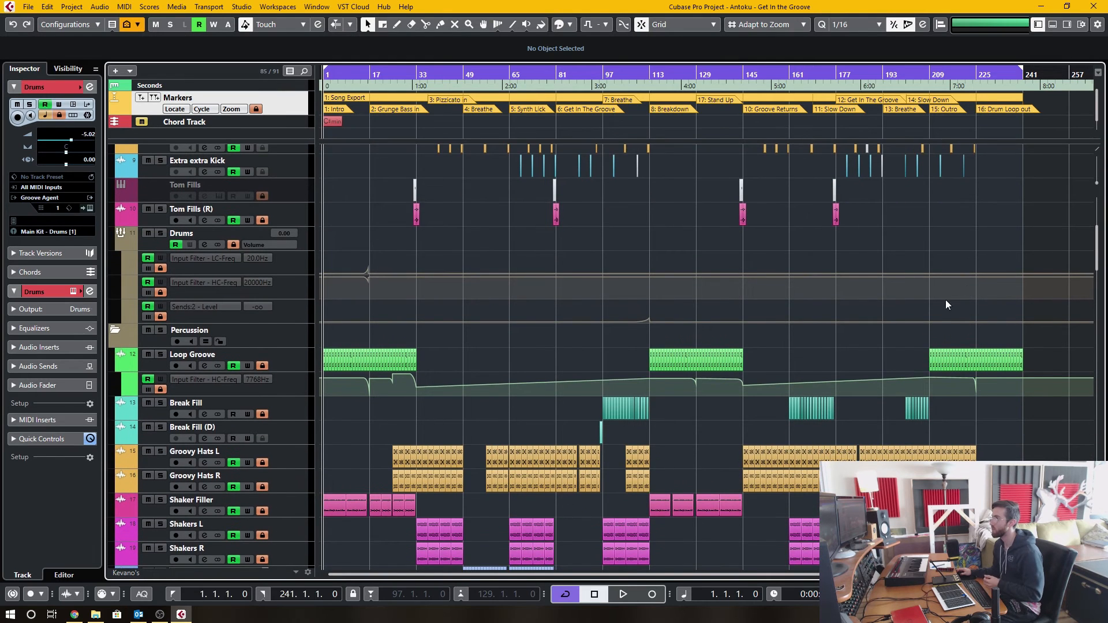
scroll(935, 300, "down", 5)
scroll(928, 299, "up", 5)
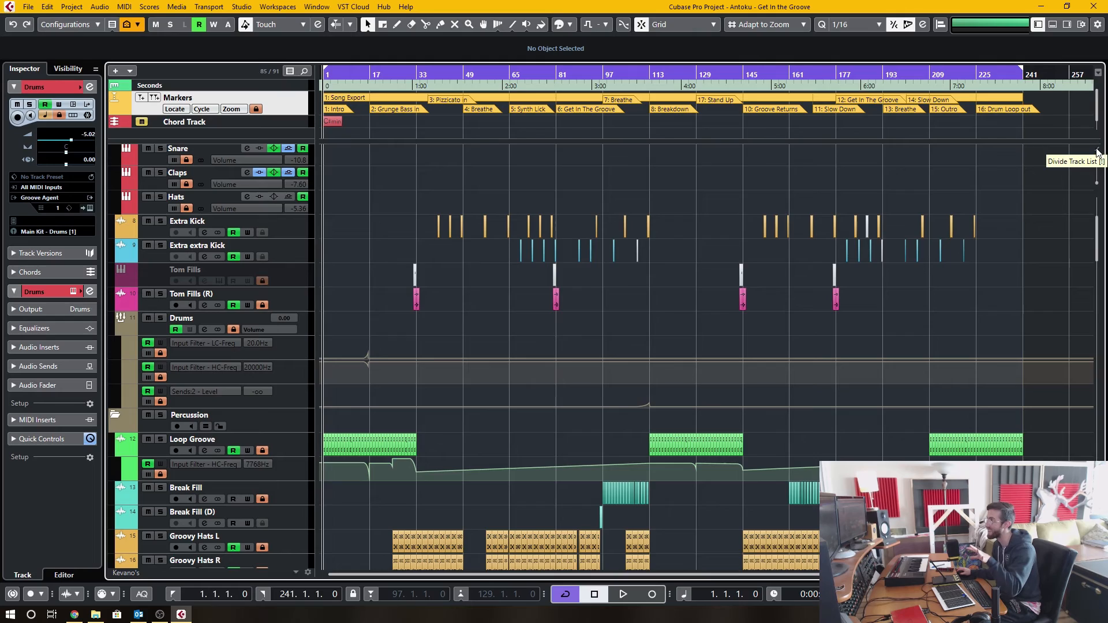
Step: Turn off Divide Track List so ruler, markers and chord track scroll with the tracks
left_click(1100, 154)
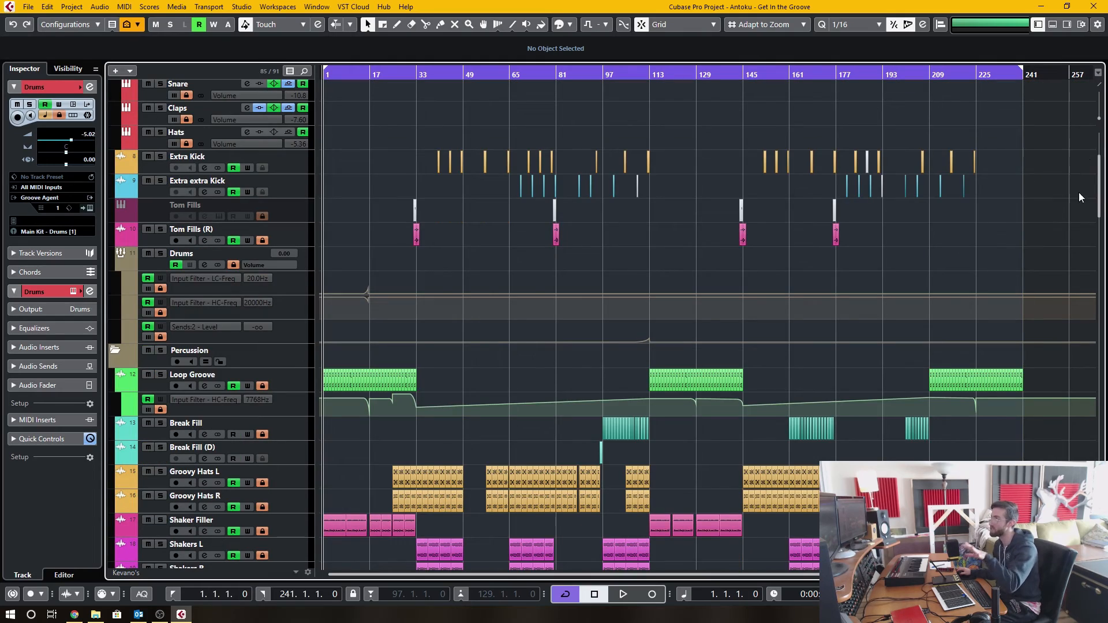
scroll(1080, 197, "down", 5)
scroll(1080, 242, "down", 5)
scroll(1081, 320, "down", 5)
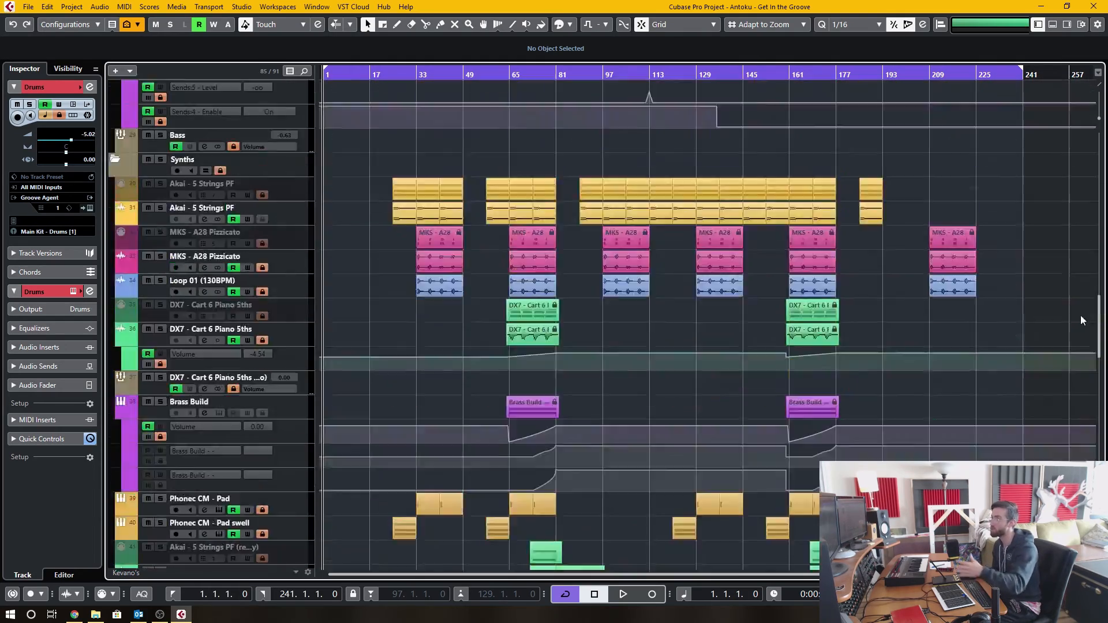
left_click_drag(1081, 315, 1082, 467)
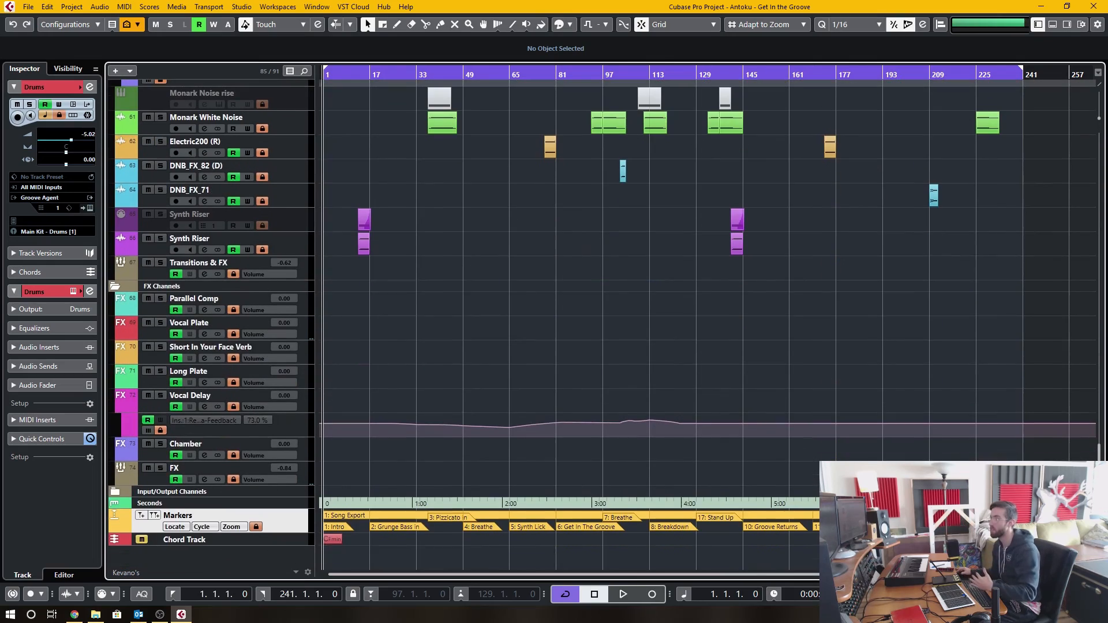
left_click_drag(1083, 468, 1081, 177)
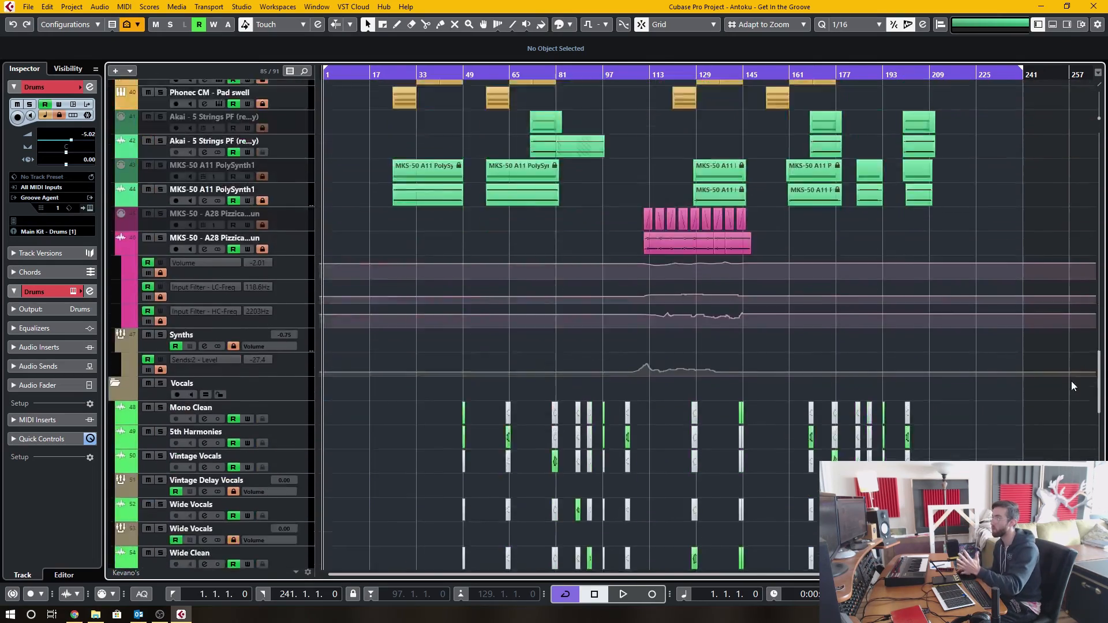
scroll(1080, 165, "up", 3)
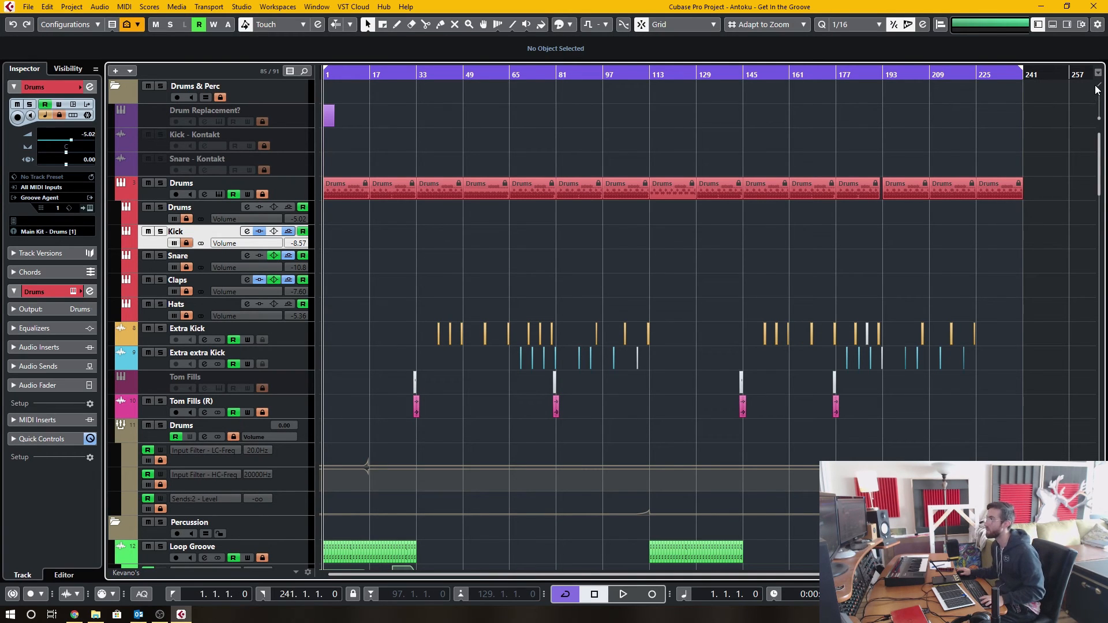
scroll(1100, 86, "up", 3)
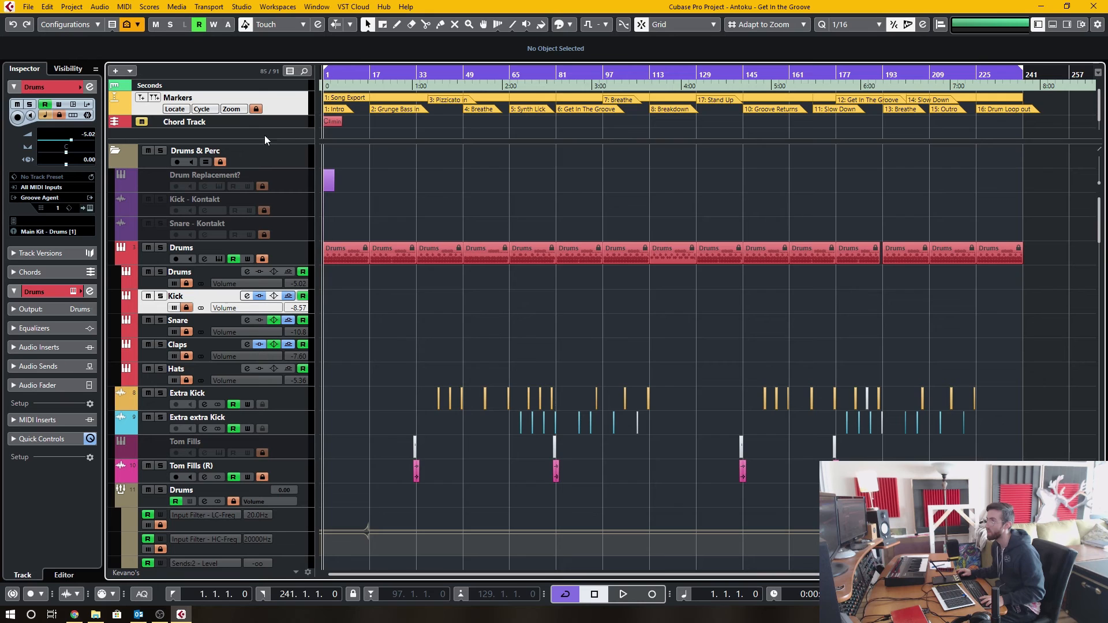
Step: Enlarge the pinned upper zone and select the Seconds ruler track
left_click_drag(257, 137, 257, 161)
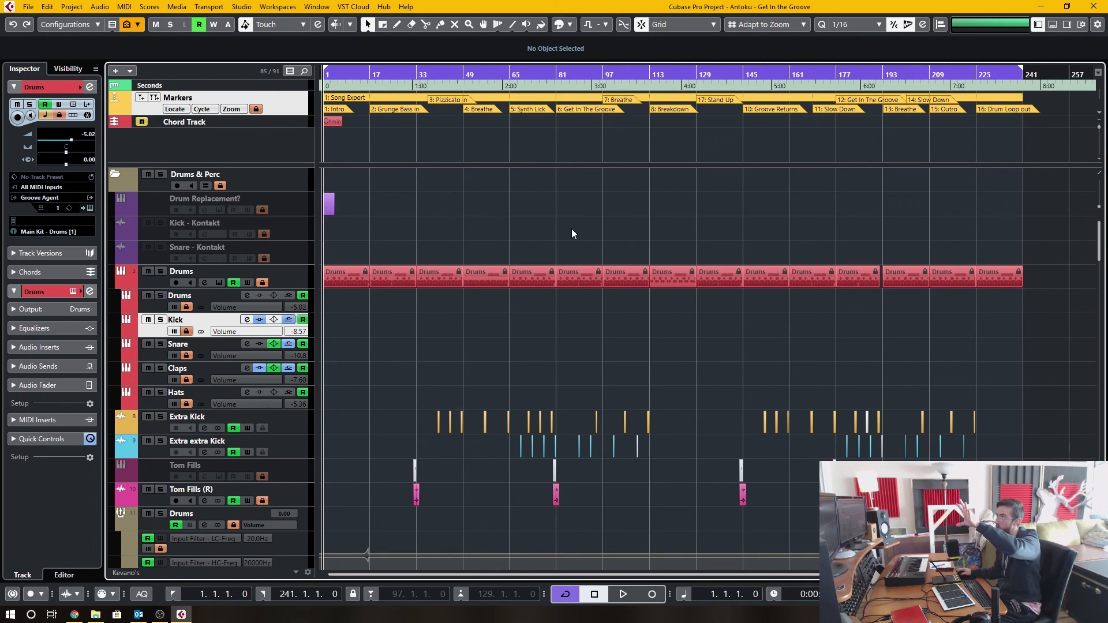
scroll(591, 260, "down", 5)
scroll(592, 262, "down", 5)
scroll(593, 266, "down", 3)
scroll(592, 267, "down", 4)
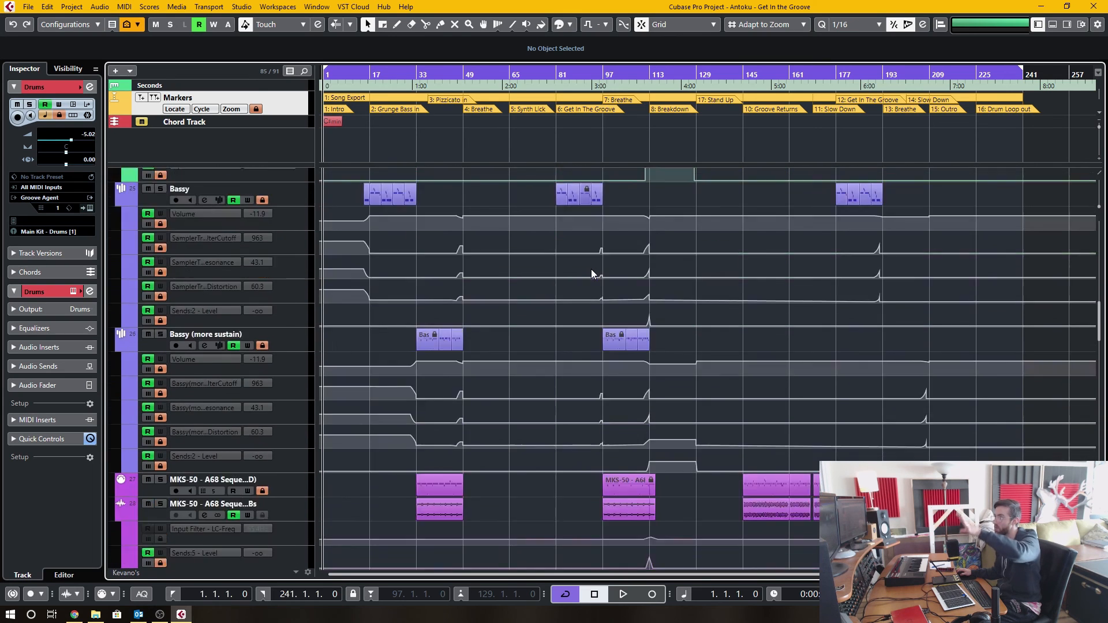
scroll(592, 270, "down", 4)
scroll(647, 364, "down", 8)
scroll(649, 363, "down", 3)
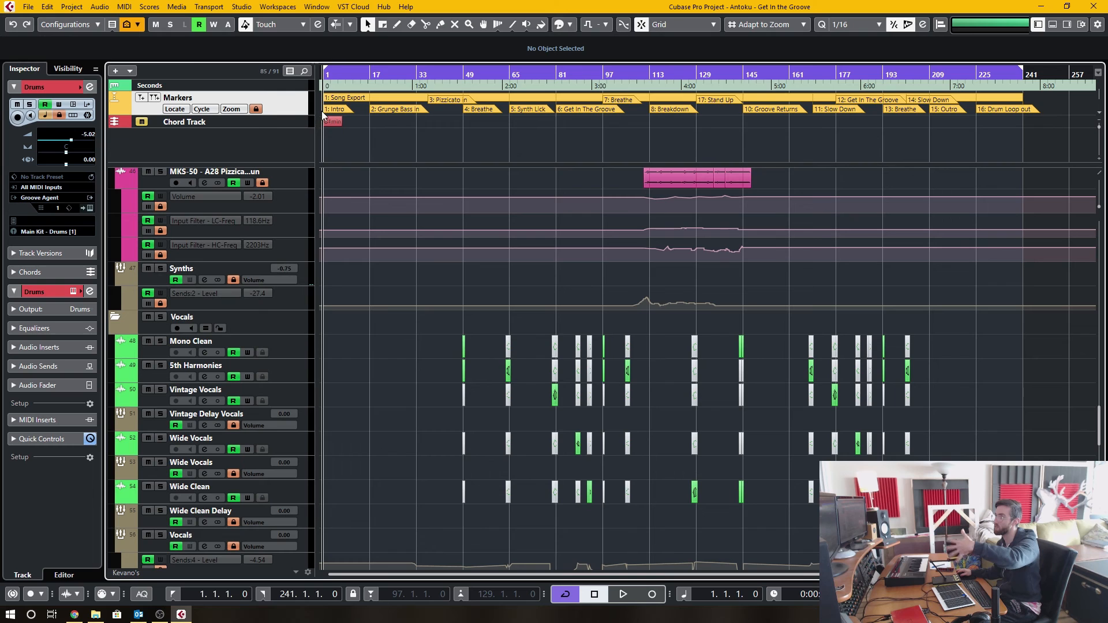
left_click(180, 83)
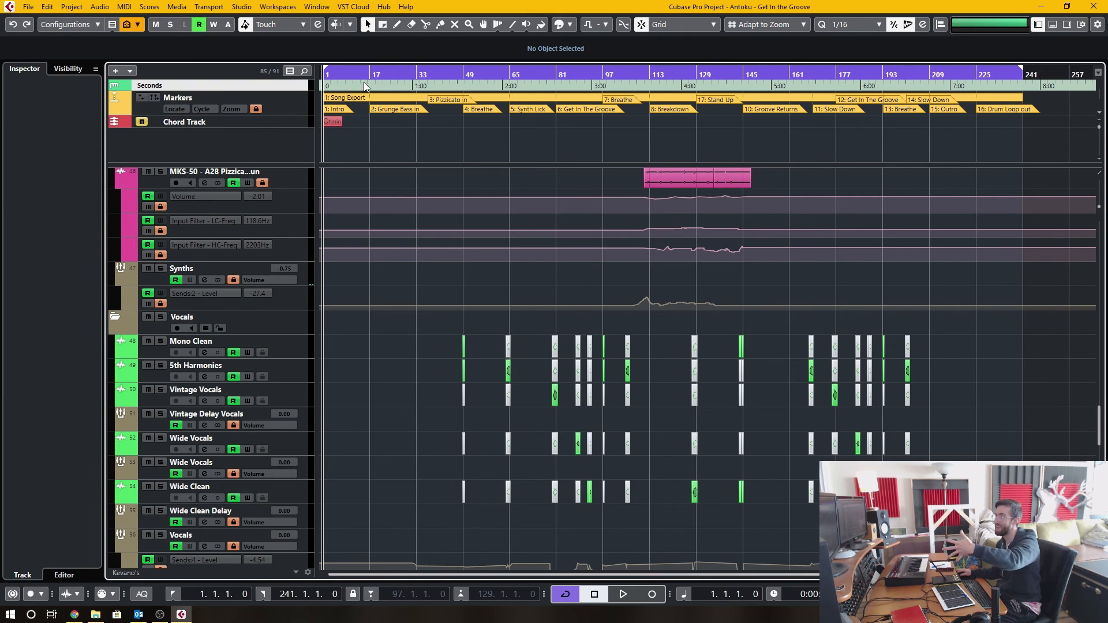
Step: Keep the Seconds ruler format, shrink the upper zone, and zoom to the whole song (Shift+F)
right_click(346, 72)
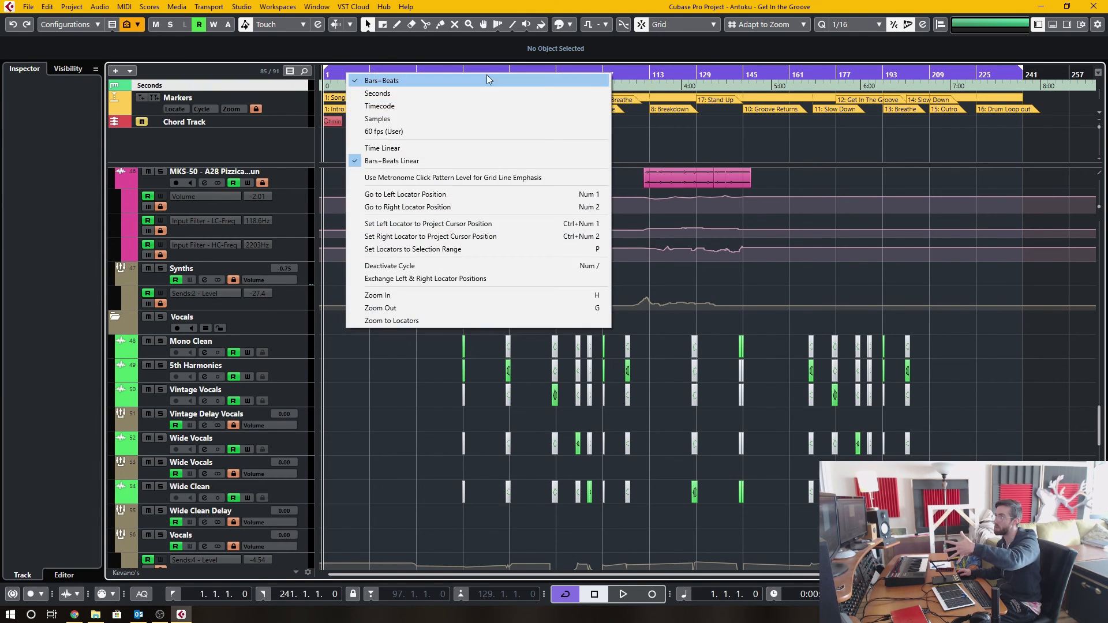
left_click(487, 75)
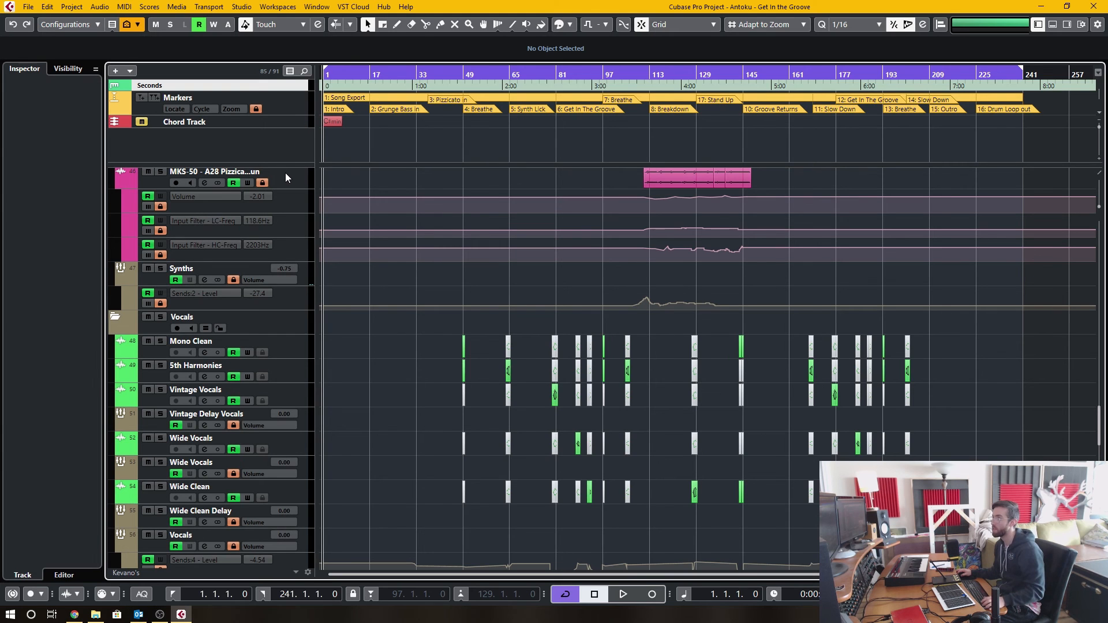
left_click_drag(286, 161, 286, 131)
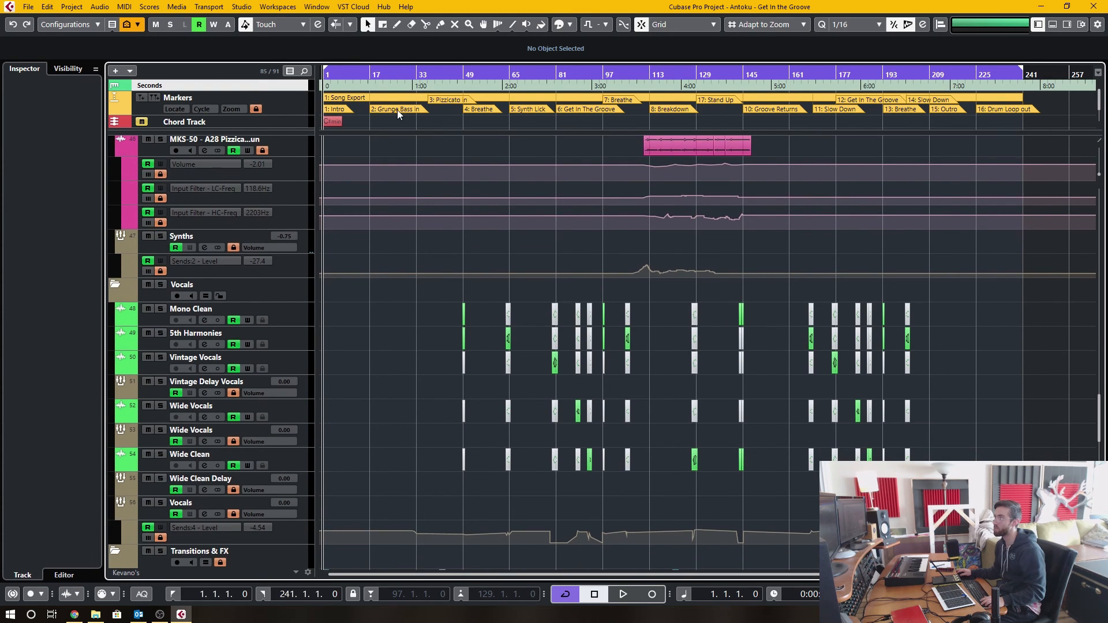
scroll(512, 310, "up", 1, "ctrl")
scroll(513, 305, "up", 3, "ctrl")
scroll(487, 289, "down", 5)
scroll(486, 289, "down", 5)
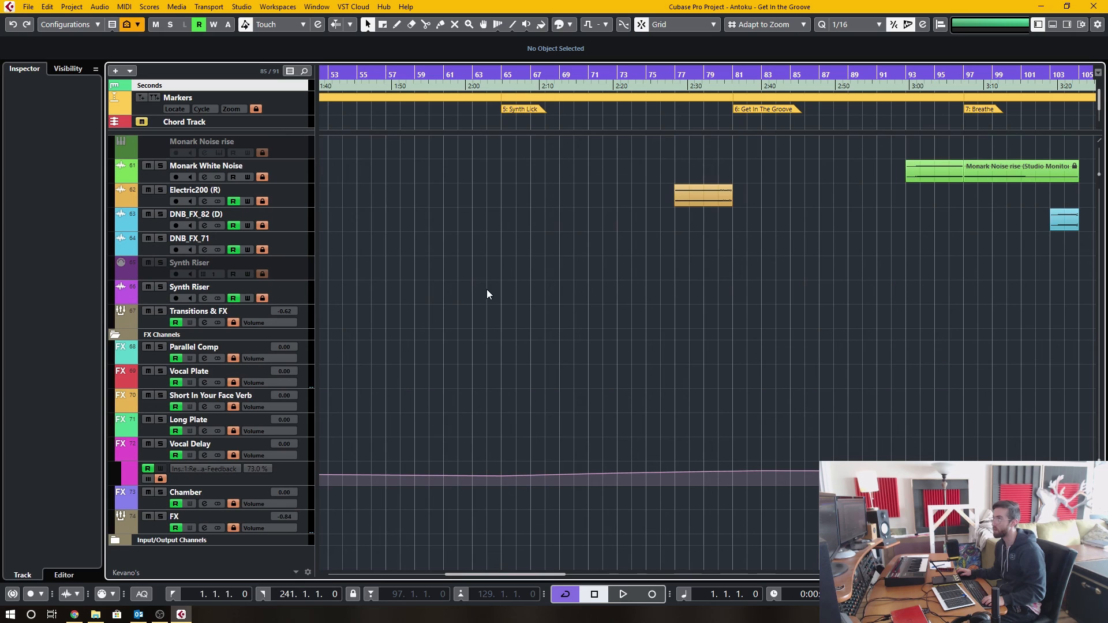
scroll(614, 295, "up", 5)
scroll(769, 314, "down", 3)
scroll(770, 310, "up", 5)
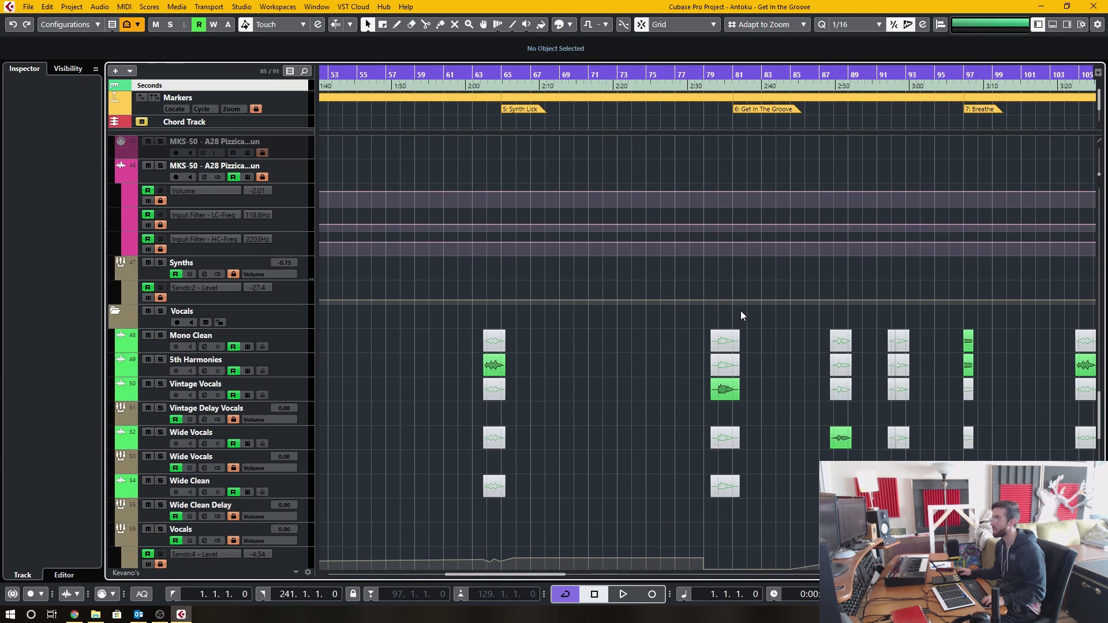
scroll(741, 312, "up", 5)
scroll(599, 352, "up", 3, "ctrl")
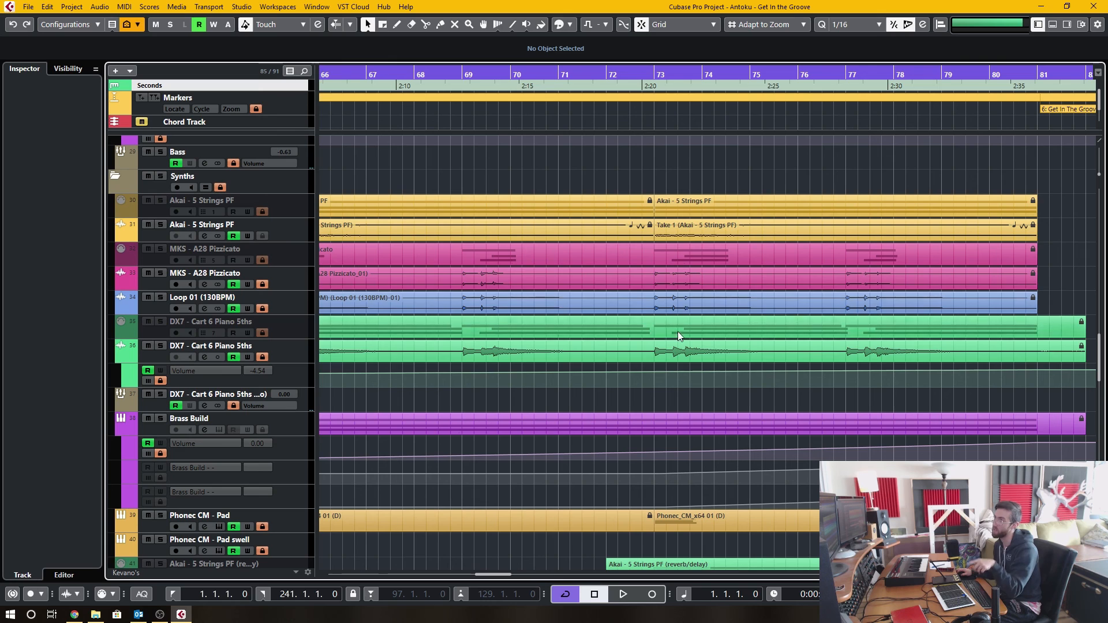
scroll(682, 315, "down", 10)
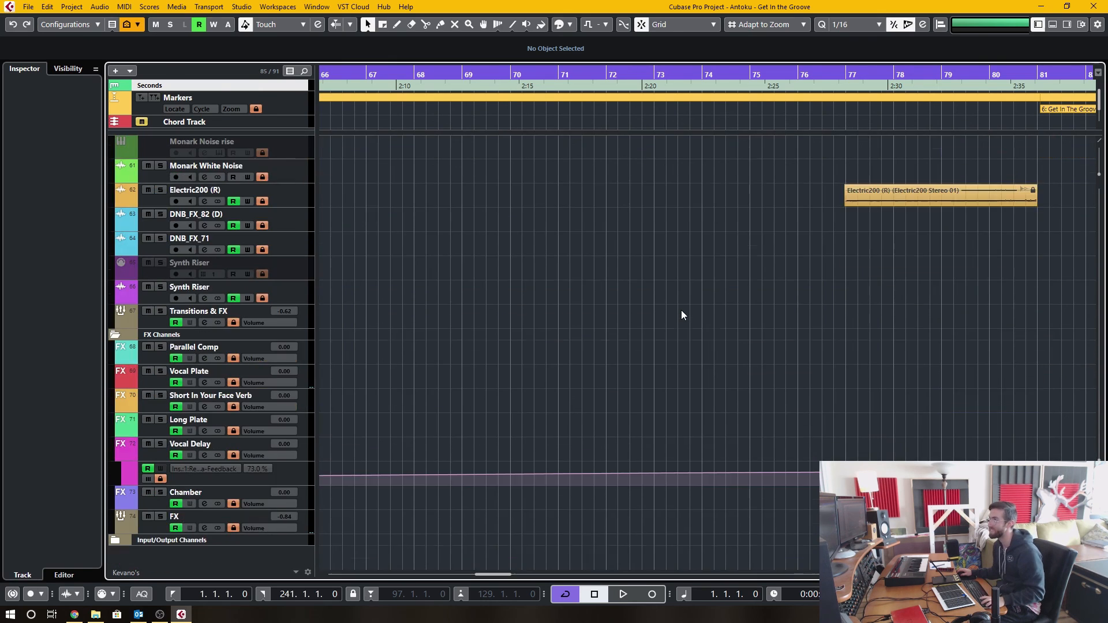
key("shift+f")
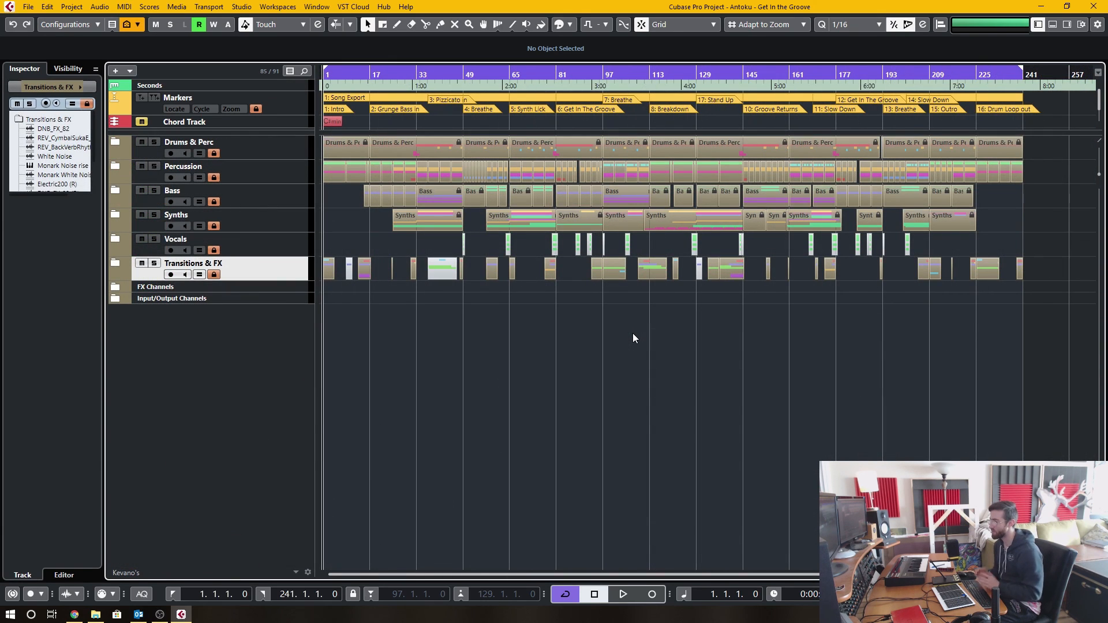